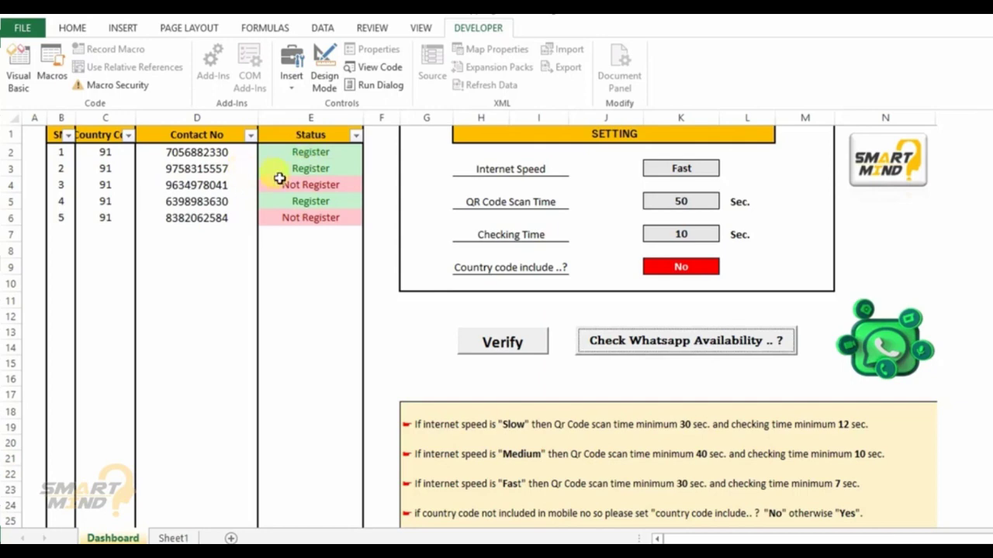
Select the Not Register status in row 4 and scroll through the sheet
{"action": "left_click", "coordinate": [283, 185]}
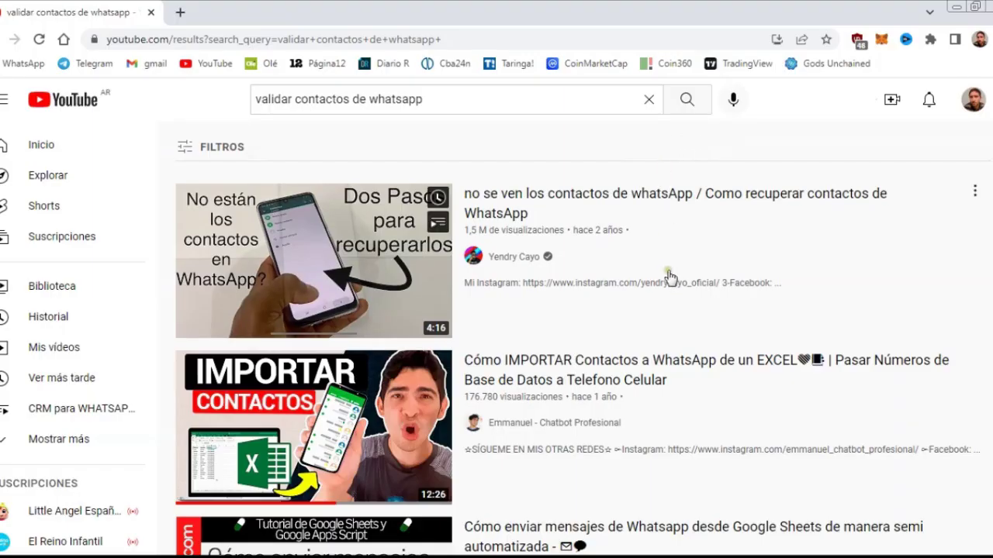
{"action": "scroll", "coordinate": [666, 277], "scroll_direction": "down", "scroll_amount": 2}
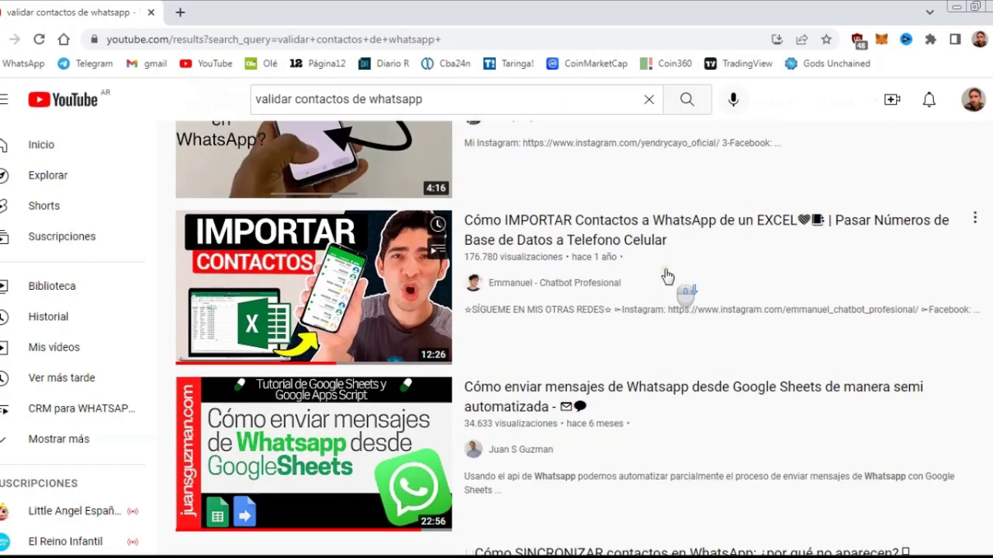
{"action": "scroll", "coordinate": [667, 277], "scroll_direction": "down", "scroll_amount": 2}
{"action": "scroll", "coordinate": [667, 276], "scroll_direction": "down", "scroll_amount": 3}
{"action": "scroll", "coordinate": [667, 277], "scroll_direction": "down", "scroll_amount": 2}
{"action": "scroll", "coordinate": [667, 277], "scroll_direction": "down", "scroll_amount": 2}
{"action": "scroll", "coordinate": [667, 277], "scroll_direction": "down", "scroll_amount": 1}
{"action": "scroll", "coordinate": [666, 276], "scroll_direction": "down", "scroll_amount": 4}
{"action": "scroll", "coordinate": [667, 277], "scroll_direction": "down", "scroll_amount": 4}
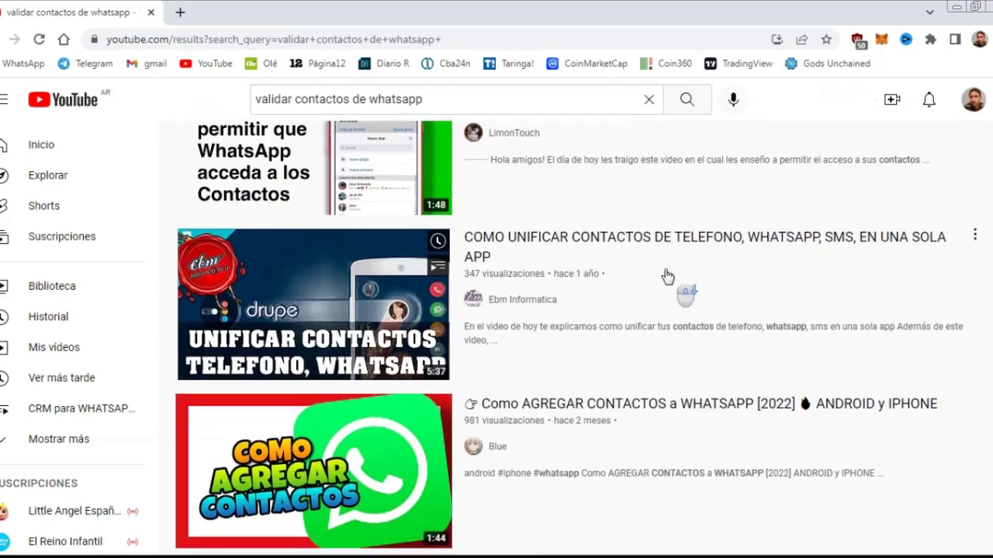
{"action": "scroll", "coordinate": [667, 277], "scroll_direction": "down", "scroll_amount": 3}
{"action": "scroll", "coordinate": [665, 275], "scroll_direction": "up", "scroll_amount": 6}
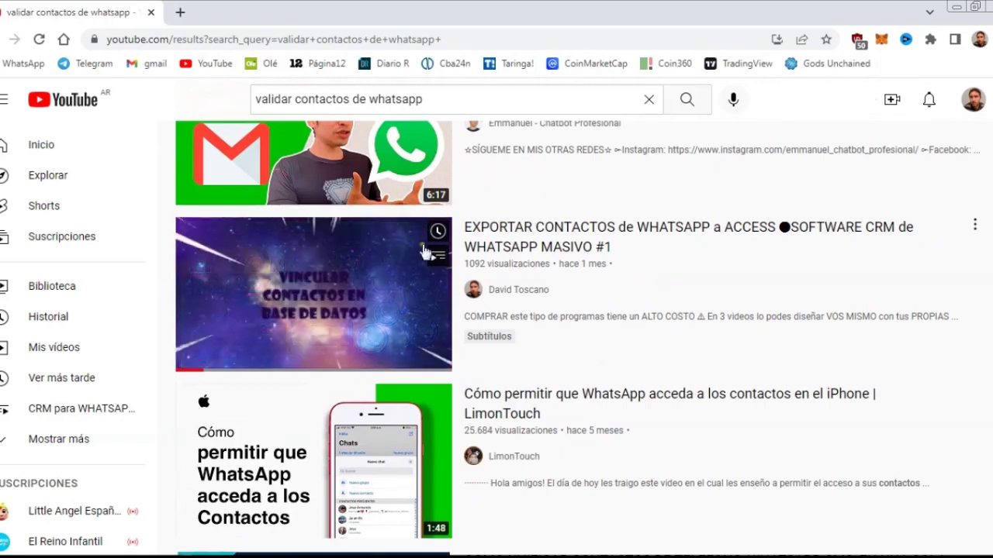
{"action": "scroll", "coordinate": [700, 315], "scroll_direction": "down", "scroll_amount": 2}
{"action": "scroll", "coordinate": [658, 299], "scroll_direction": "down", "scroll_amount": 4}
{"action": "scroll", "coordinate": [658, 299], "scroll_direction": "down", "scroll_amount": 3}
{"action": "scroll", "coordinate": [658, 300], "scroll_direction": "down", "scroll_amount": 3}
{"action": "scroll", "coordinate": [657, 300], "scroll_direction": "down", "scroll_amount": 4}
{"action": "scroll", "coordinate": [658, 299], "scroll_direction": "down", "scroll_amount": 2}
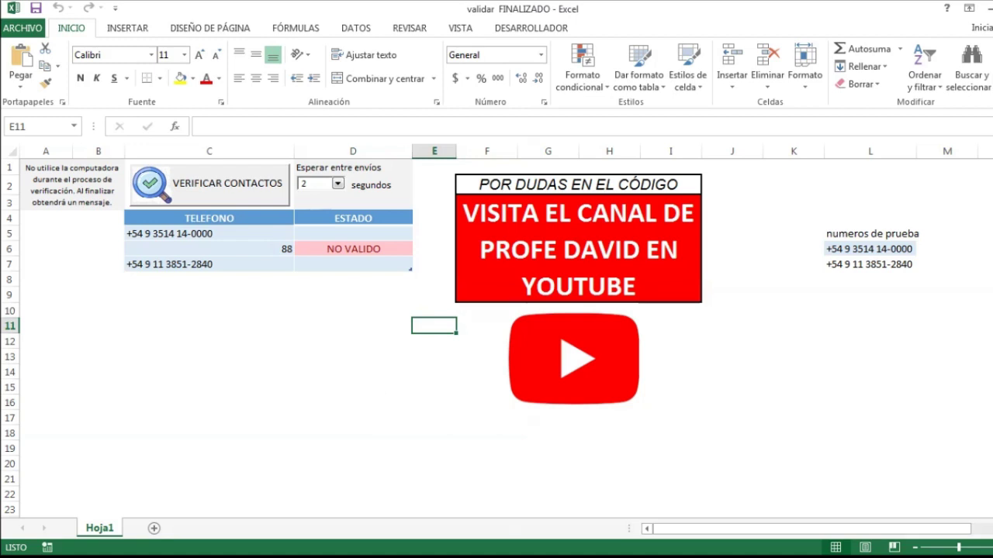
Click the empty cells below the table and the three TELEFONO phone numbers
{"action": "left_click", "coordinate": [385, 353]}
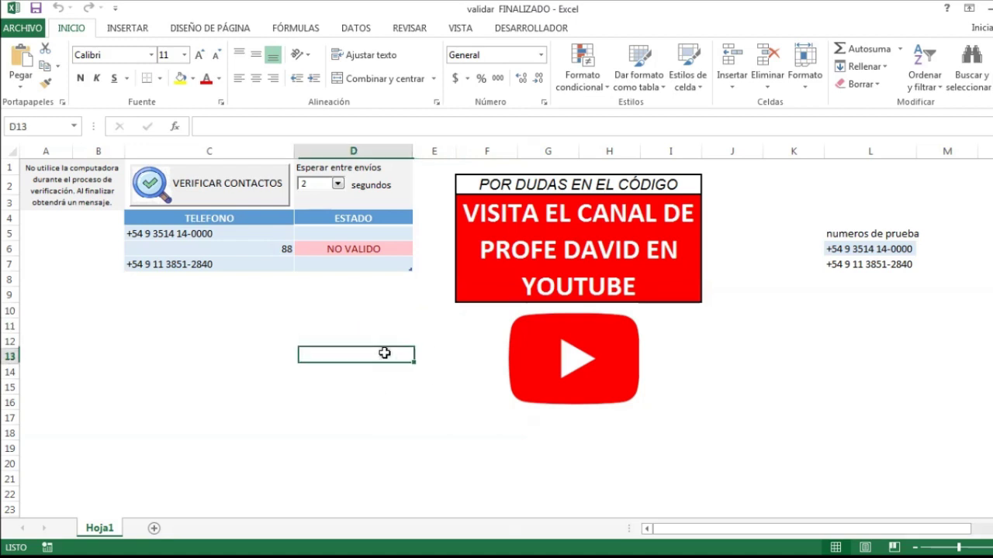
{"action": "left_click", "coordinate": [349, 381]}
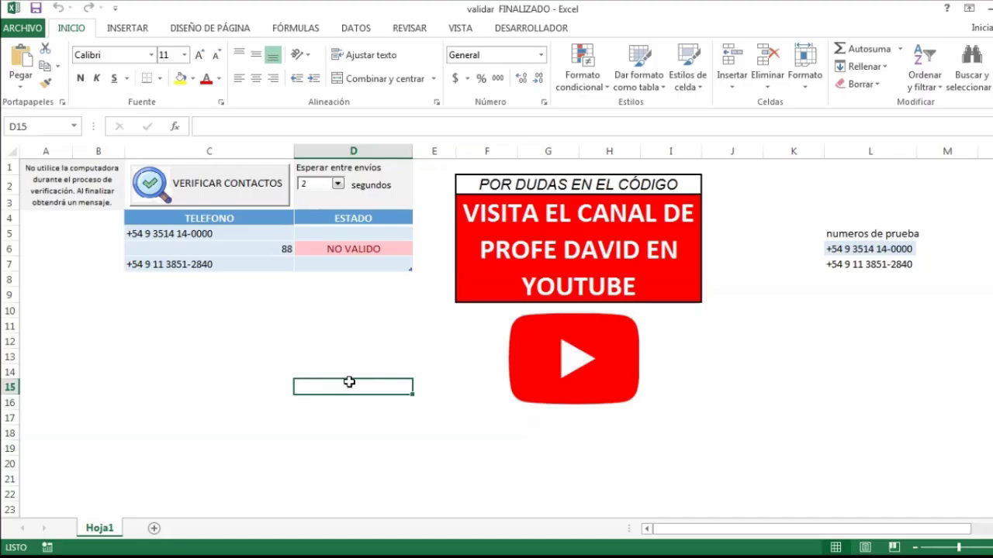
{"action": "left_click", "coordinate": [322, 337]}
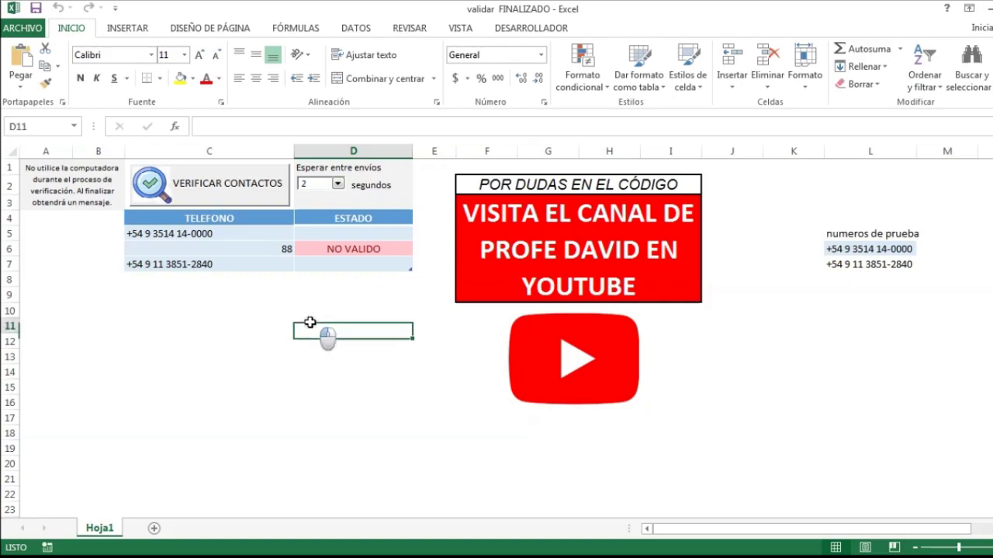
{"action": "left_click", "coordinate": [442, 271]}
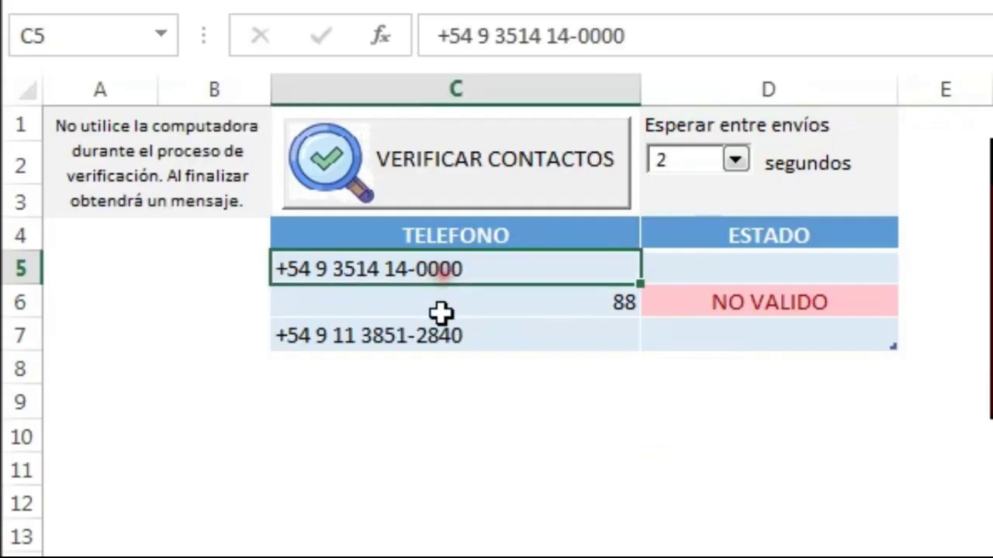
{"action": "left_click", "coordinate": [442, 306]}
{"action": "left_click", "coordinate": [424, 335]}
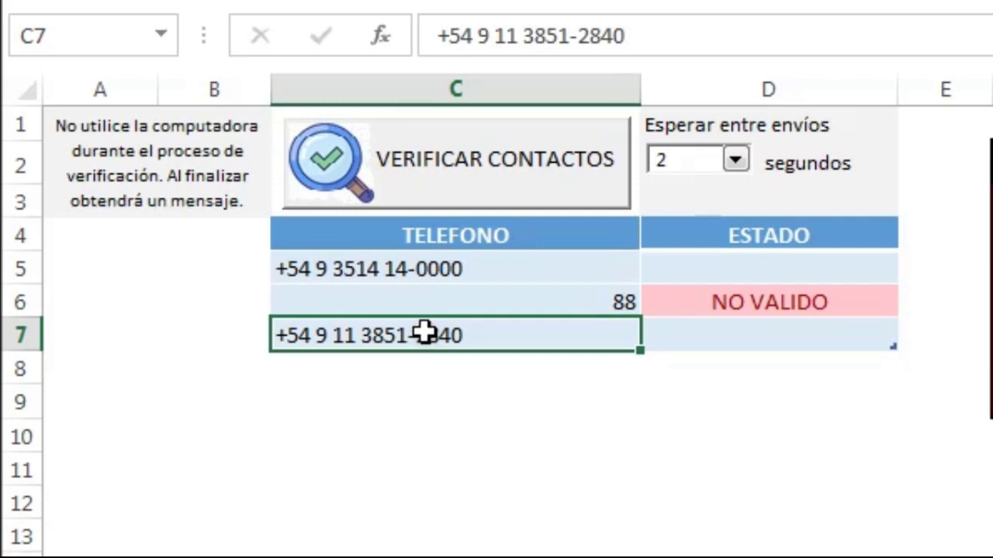
{"action": "left_click", "coordinate": [436, 264]}
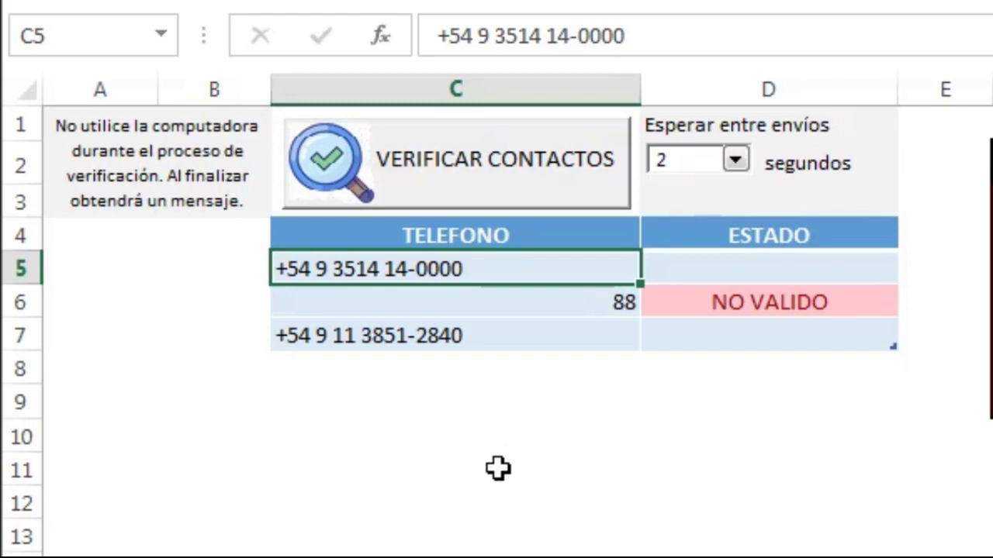
{"action": "left_click", "coordinate": [498, 467]}
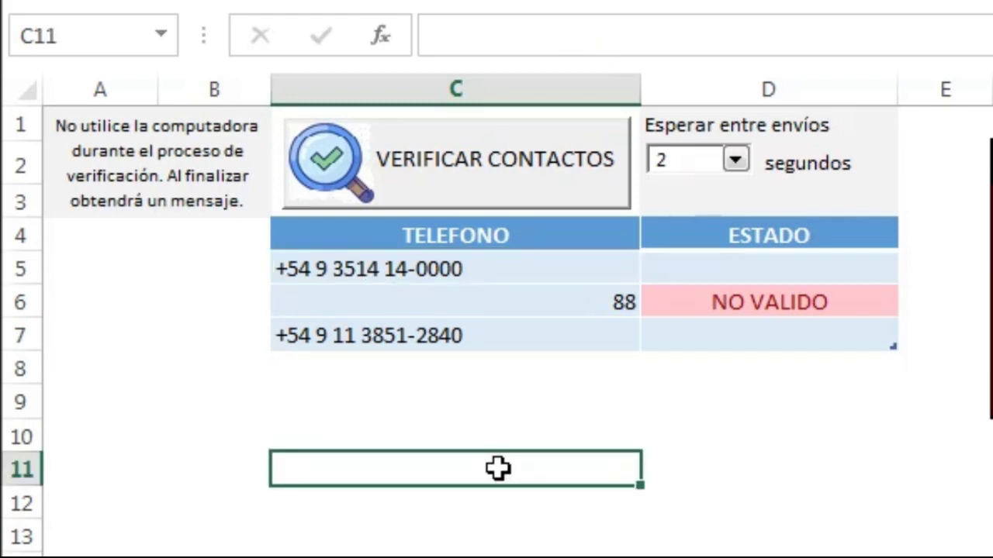
{"action": "left_click_drag", "start_coordinate": [466, 269], "coordinate": [471, 348]}
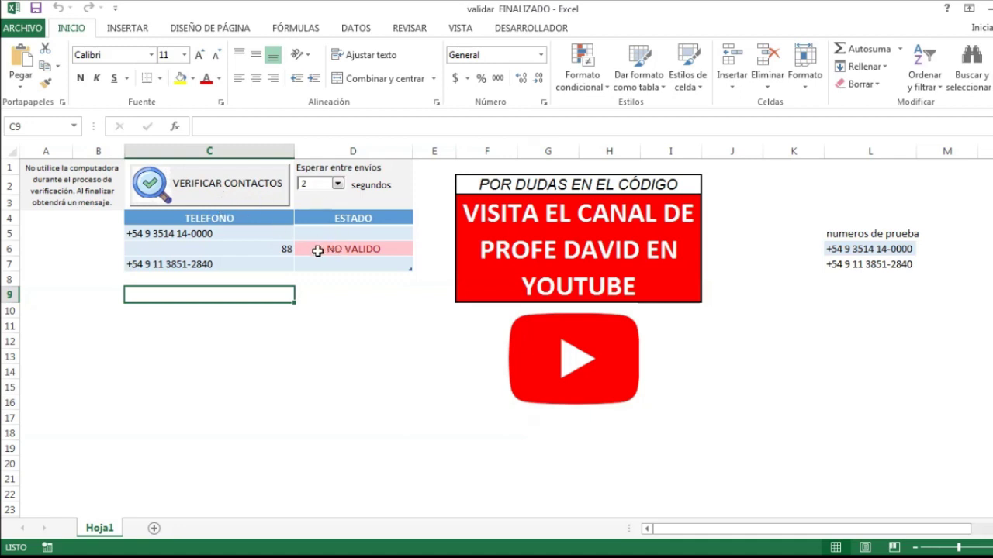
Delete the NO VALIDO result from the ESTADO cells D5:D7
{"action": "left_click_drag", "start_coordinate": [378, 231], "coordinate": [377, 262]}
{"action": "key", "text": "Delete"}
{"action": "left_click", "coordinate": [254, 245]}
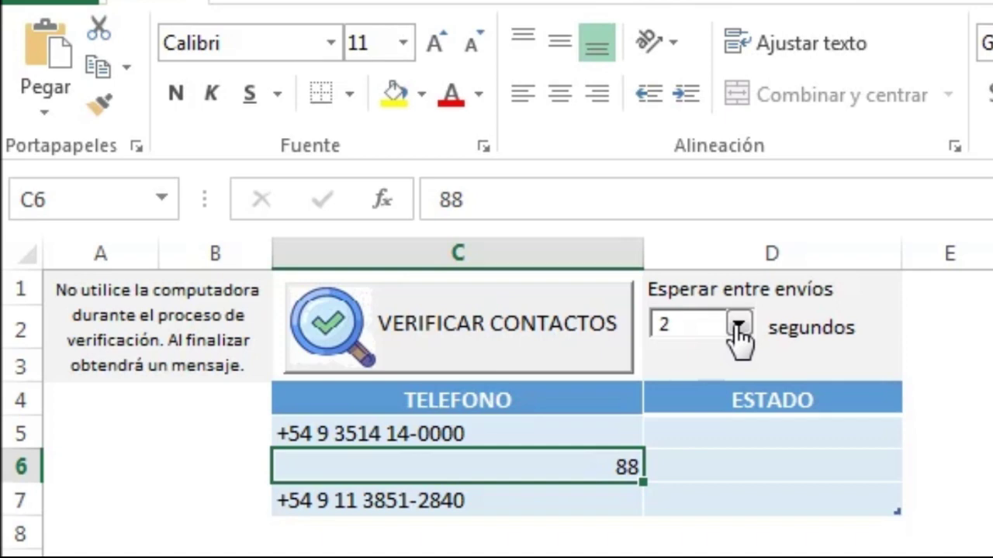
Choose 1 in the 'Esperar entre envíos' combo box
{"action": "left_click", "coordinate": [739, 326]}
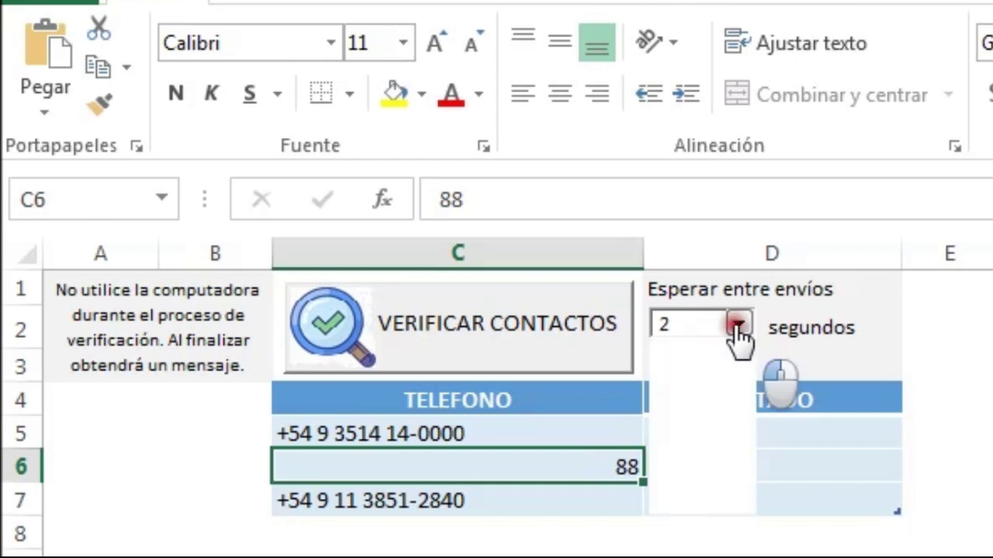
{"action": "left_click_drag", "start_coordinate": [733, 413], "coordinate": [737, 373]}
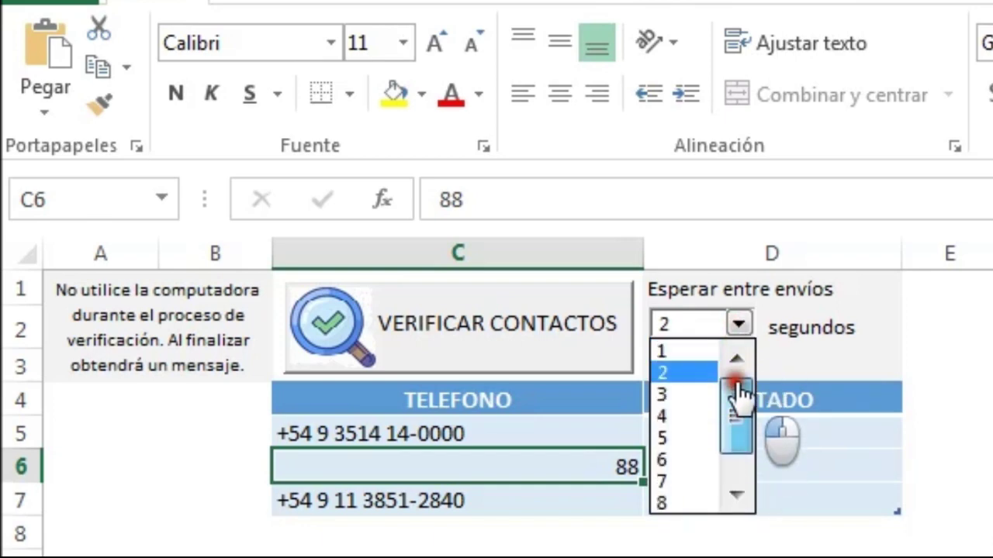
{"action": "left_click", "coordinate": [795, 368]}
{"action": "left_click", "coordinate": [738, 325]}
{"action": "left_click", "coordinate": [736, 358]}
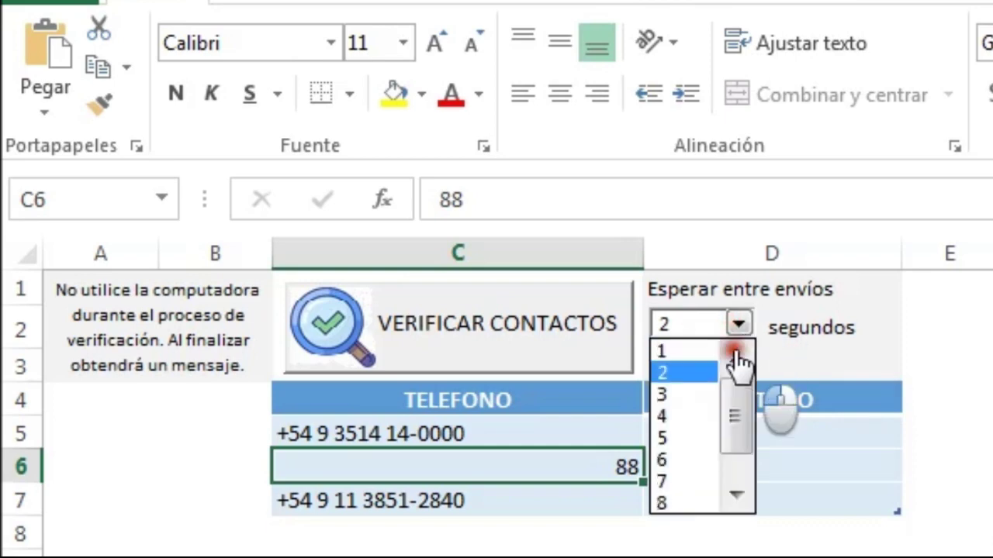
{"action": "left_click", "coordinate": [685, 353]}
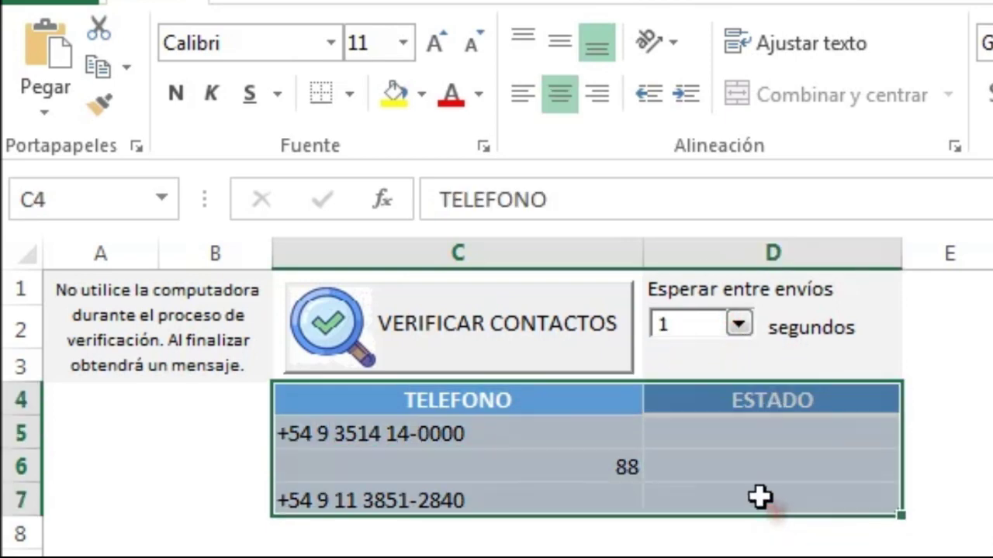
Select an ESTADO cell, the two test numbers and the TELEFONO entries, ending on A1
{"action": "left_click", "coordinate": [749, 457]}
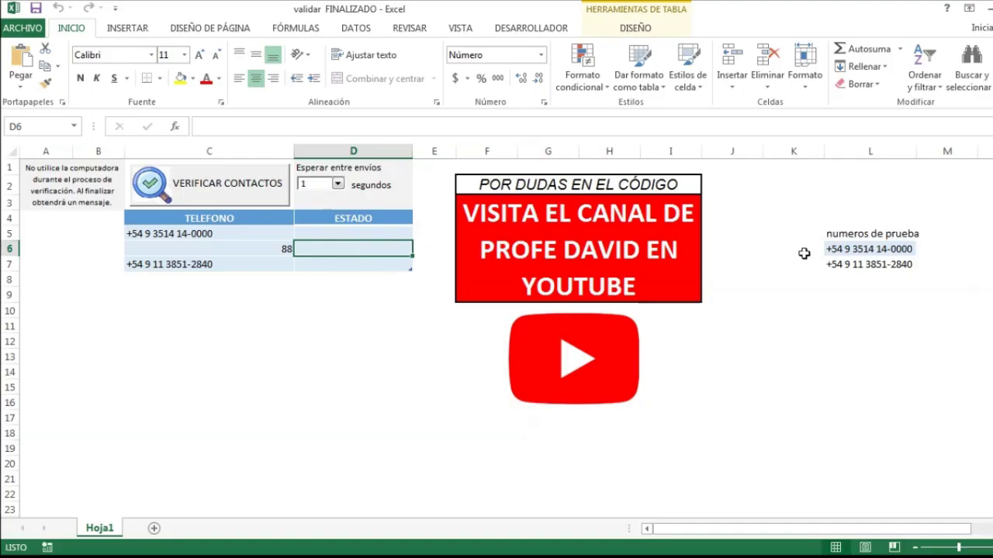
{"action": "left_click_drag", "start_coordinate": [844, 251], "coordinate": [868, 264]}
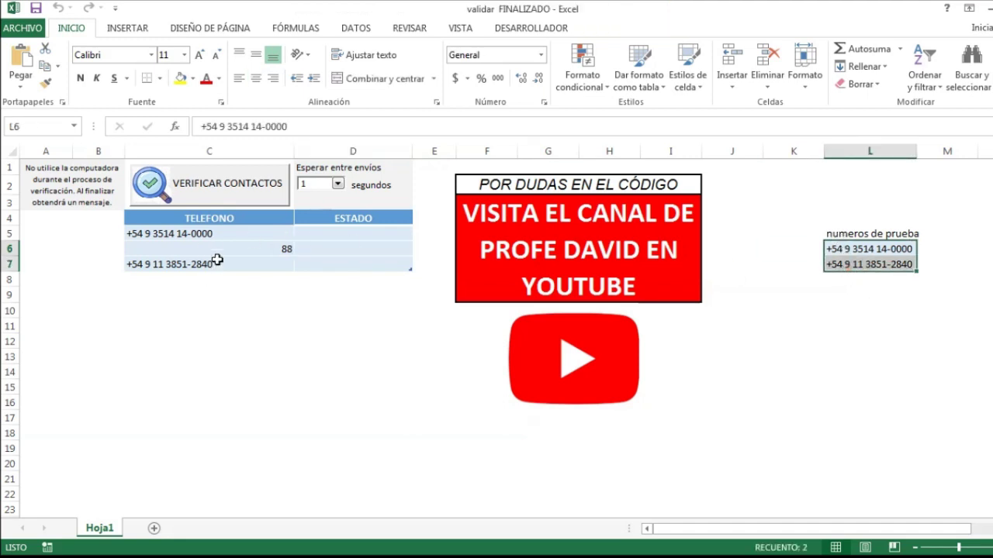
{"action": "left_click", "coordinate": [229, 234]}
{"action": "left_click", "coordinate": [248, 252]}
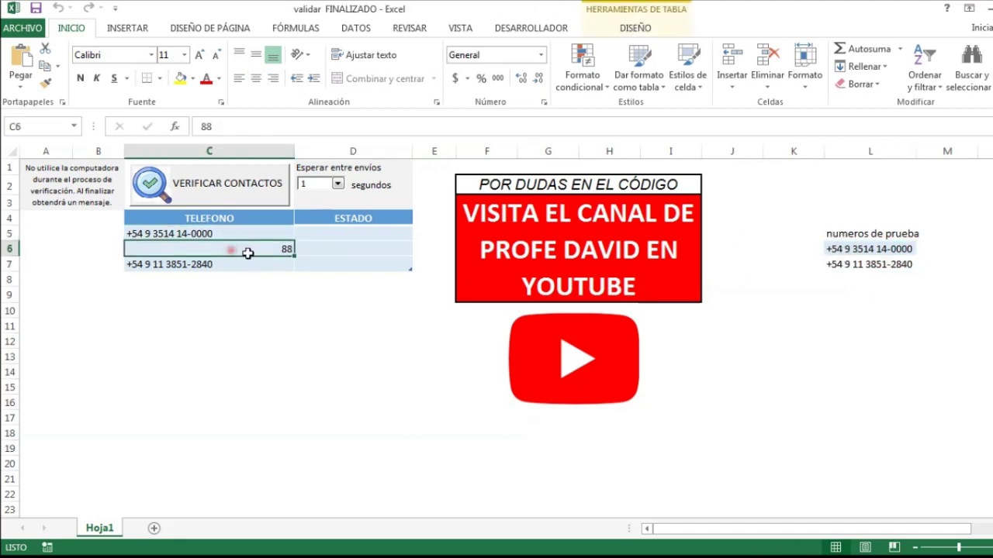
{"action": "key", "text": "Down"}
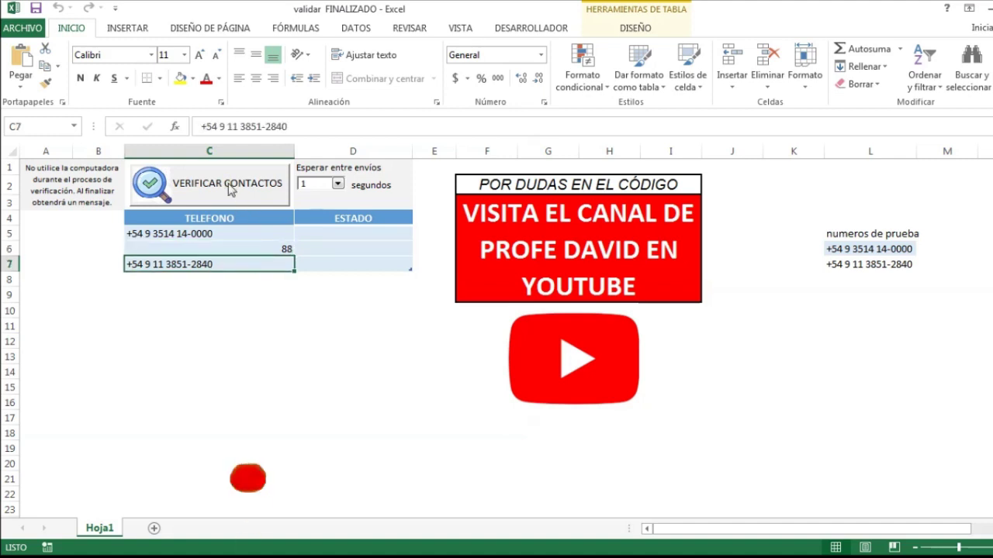
{"action": "left_click", "coordinate": [81, 177]}
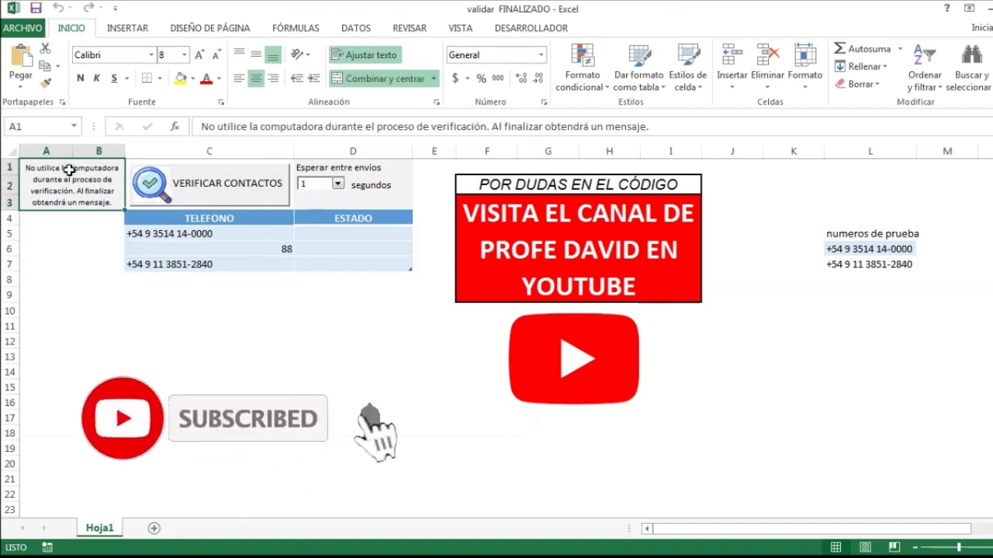
Give A1 a red fill with white italic text, then run VERIFICAR CONTACTOS
{"action": "left_click", "coordinate": [192, 78]}
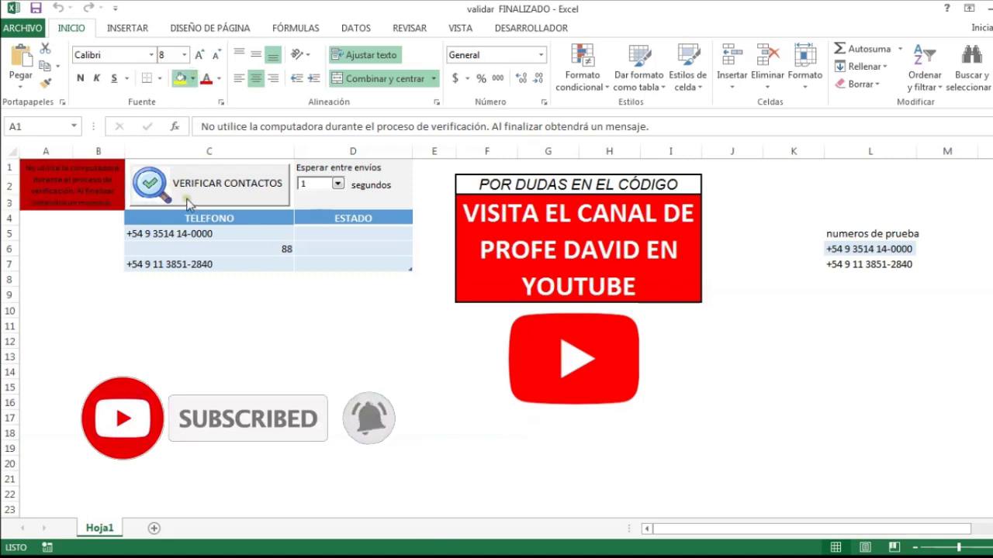
{"action": "left_click", "coordinate": [190, 204]}
{"action": "left_click", "coordinate": [220, 79]}
{"action": "left_click", "coordinate": [210, 126]}
{"action": "left_click", "coordinate": [97, 79]}
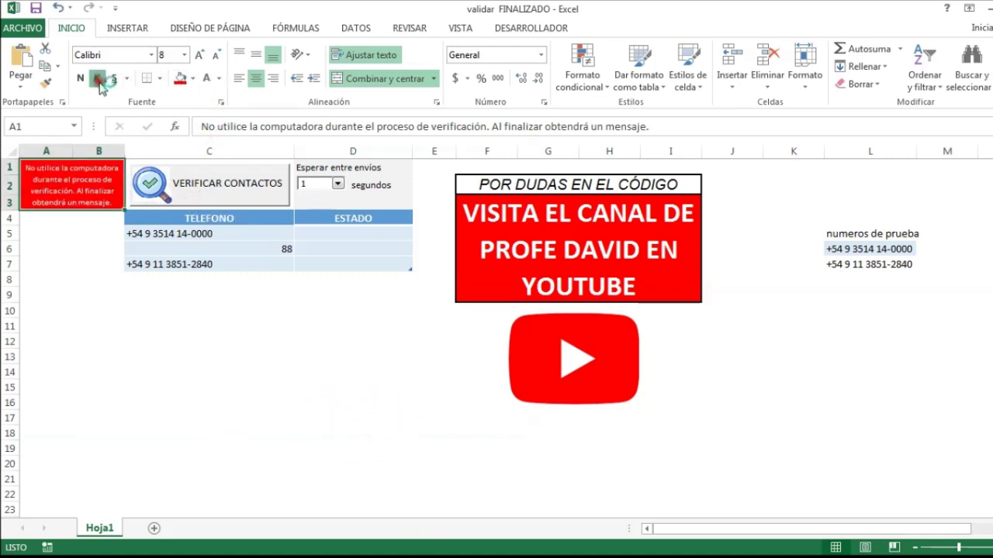
{"action": "left_click", "coordinate": [251, 194]}
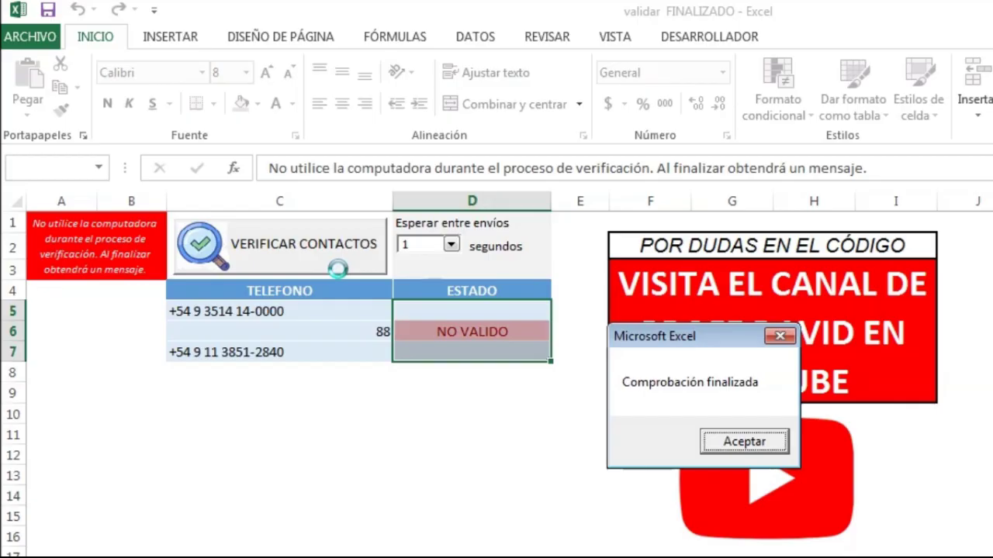
{"action": "left_click", "coordinate": [724, 438]}
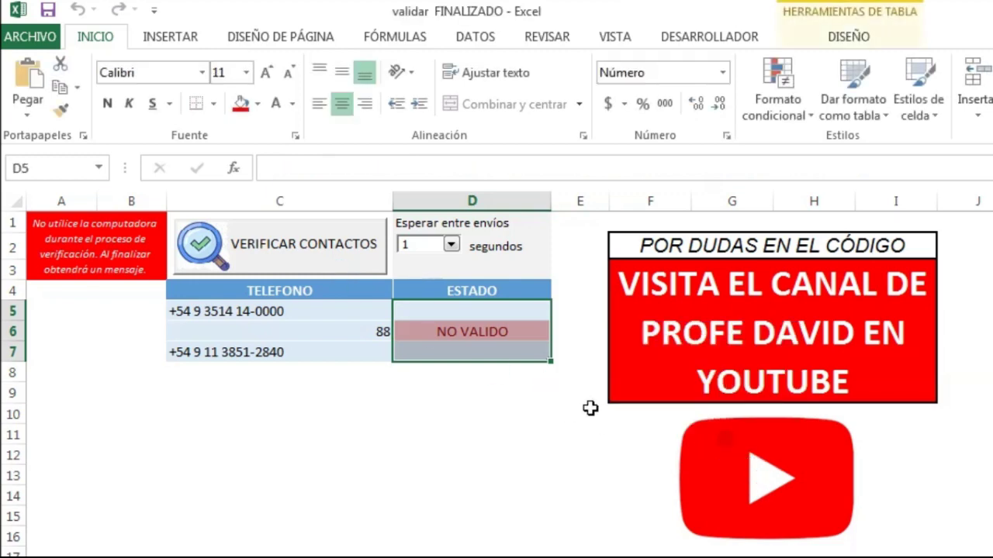
{"action": "left_click", "coordinate": [465, 428]}
{"action": "left_click", "coordinate": [328, 330]}
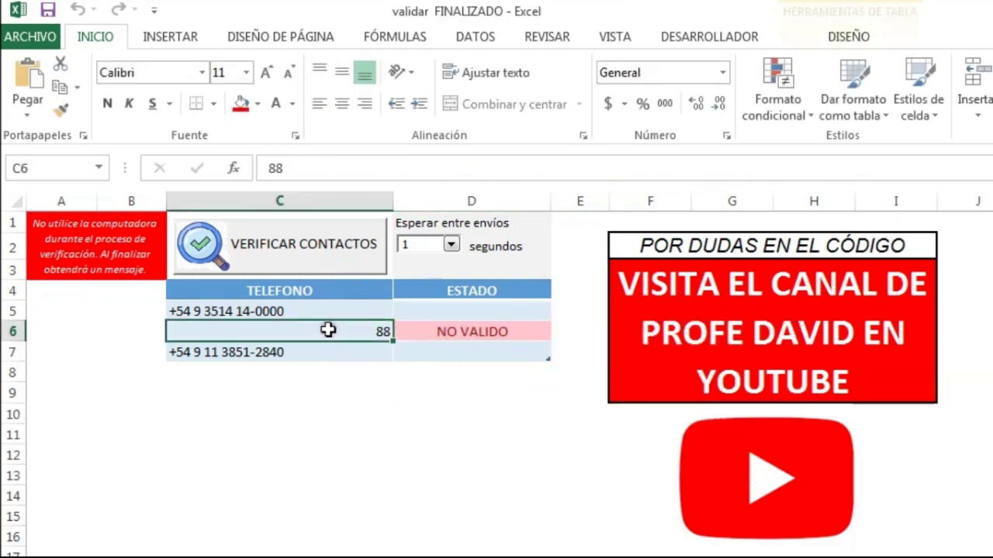
{"action": "left_click", "coordinate": [461, 330]}
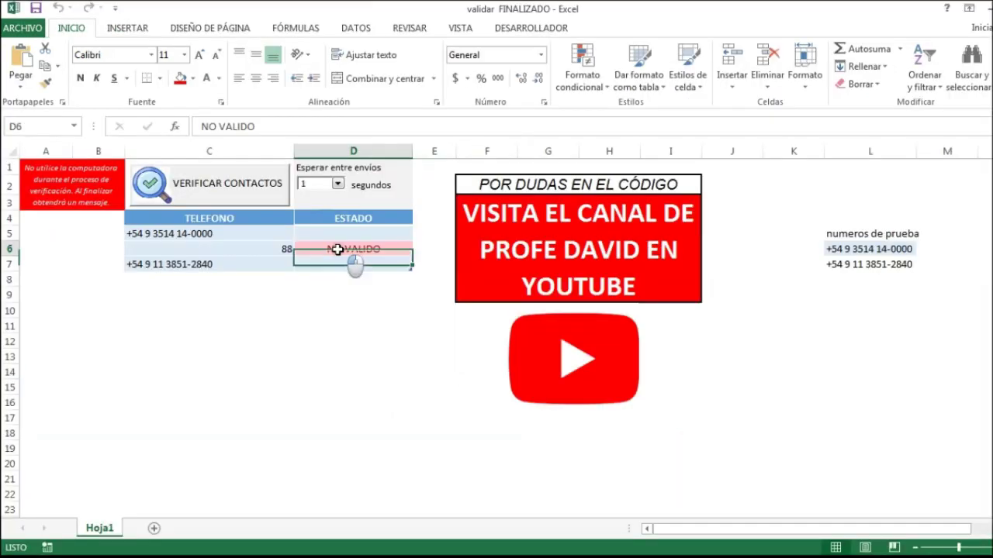
{"action": "left_click", "coordinate": [362, 306]}
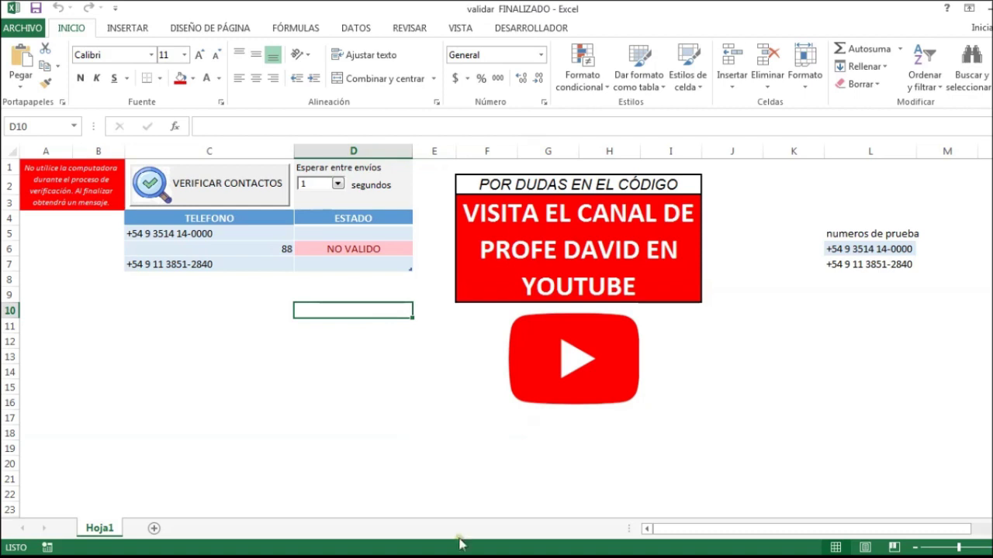
Open Módulo1's code via Ver código on the Hoja1 tab and widen the code window
{"action": "right_click", "coordinate": [98, 528]}
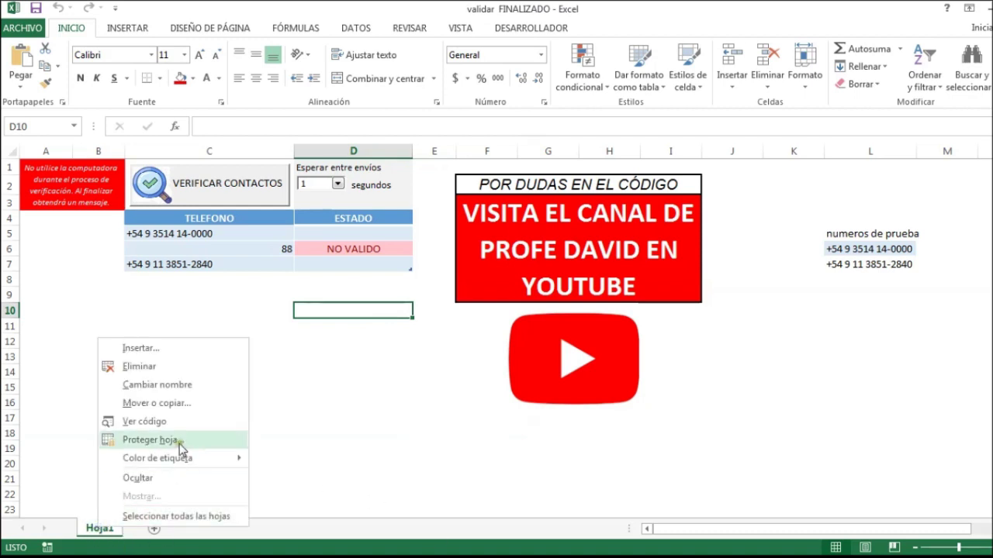
{"action": "left_click", "coordinate": [169, 421]}
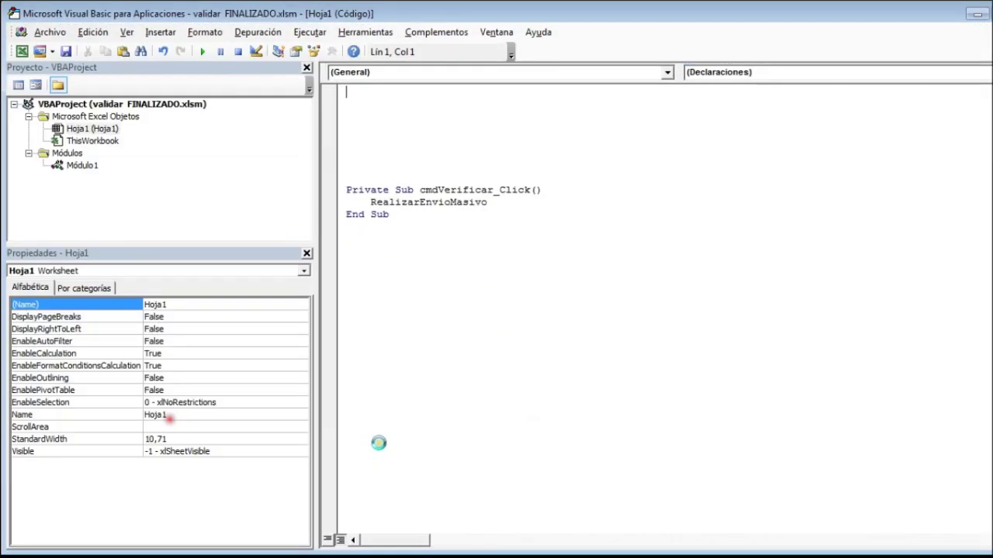
{"action": "double_click", "coordinate": [82, 166]}
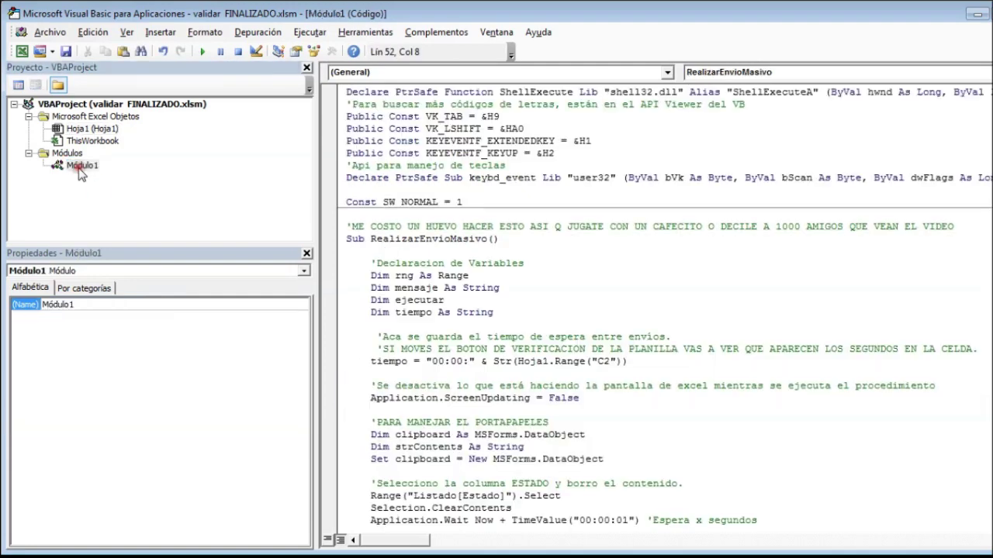
{"action": "left_click_drag", "start_coordinate": [324, 203], "coordinate": [236, 202]}
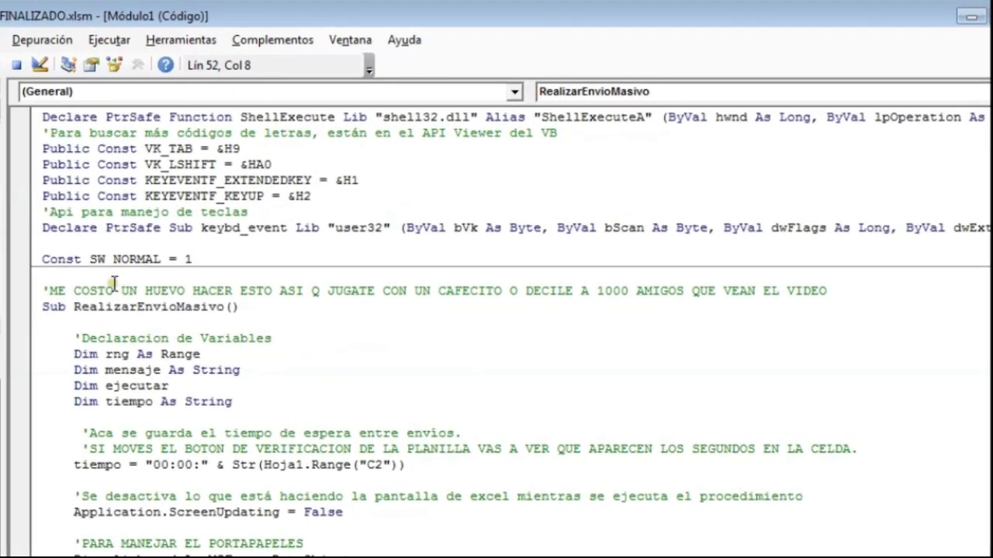
Walk through the macro's declarations, button comment and WhatsApp launch, then return to Excel
{"action": "left_click", "coordinate": [221, 256]}
{"action": "left_click", "coordinate": [238, 298]}
{"action": "left_click", "coordinate": [152, 448]}
{"action": "scroll", "coordinate": [151, 446], "scroll_direction": "down", "scroll_amount": 1}
{"action": "scroll", "coordinate": [149, 450], "scroll_direction": "down", "scroll_amount": 1}
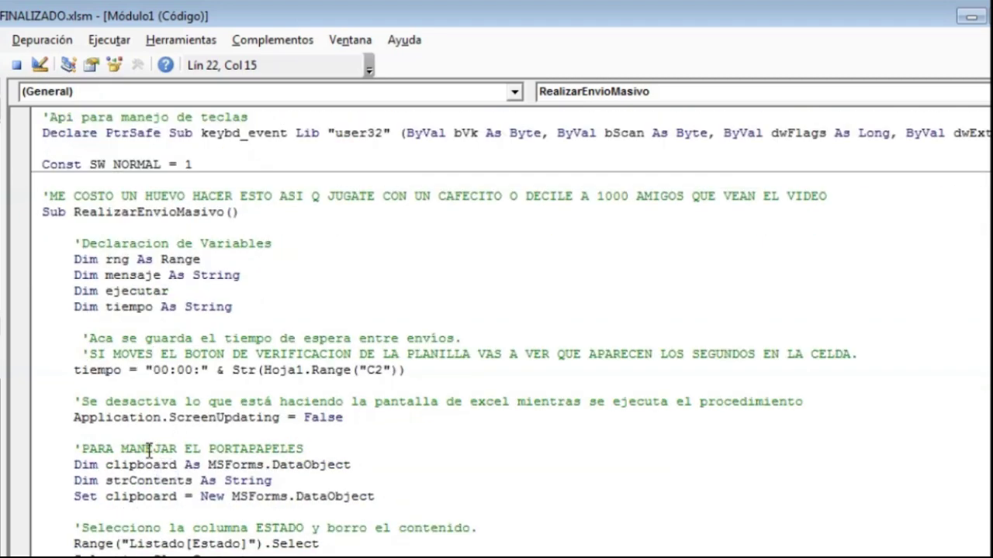
{"action": "scroll", "coordinate": [149, 449], "scroll_direction": "down", "scroll_amount": 1}
{"action": "scroll", "coordinate": [149, 450], "scroll_direction": "down", "scroll_amount": 4}
{"action": "scroll", "coordinate": [149, 449], "scroll_direction": "down", "scroll_amount": 2}
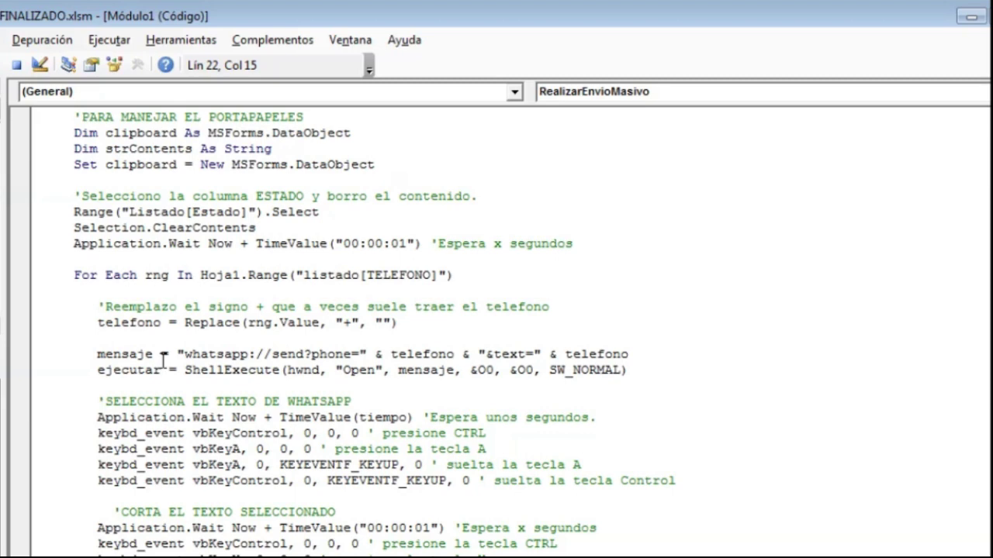
{"action": "left_click", "coordinate": [293, 386]}
{"action": "key", "text": "alt+F11"}
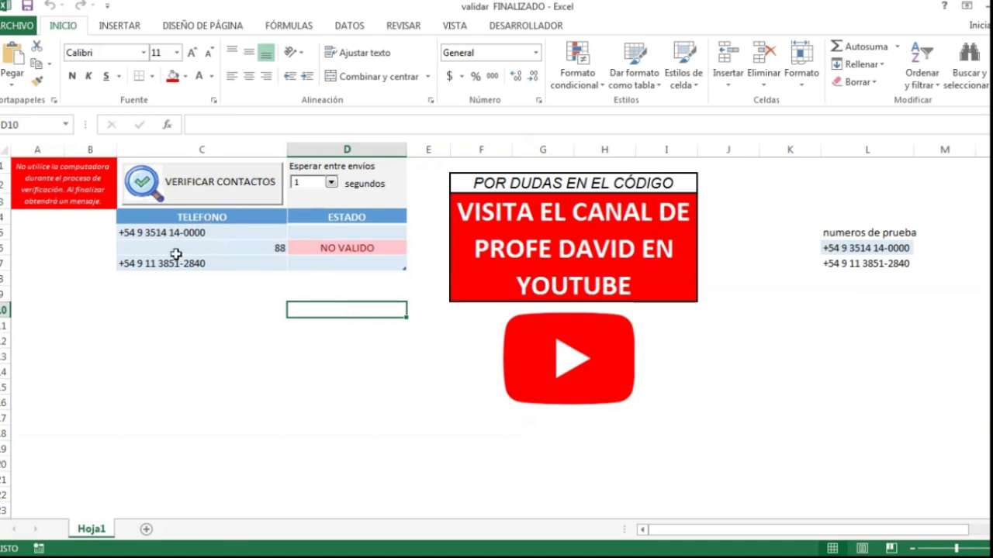
{"action": "left_click", "coordinate": [202, 233]}
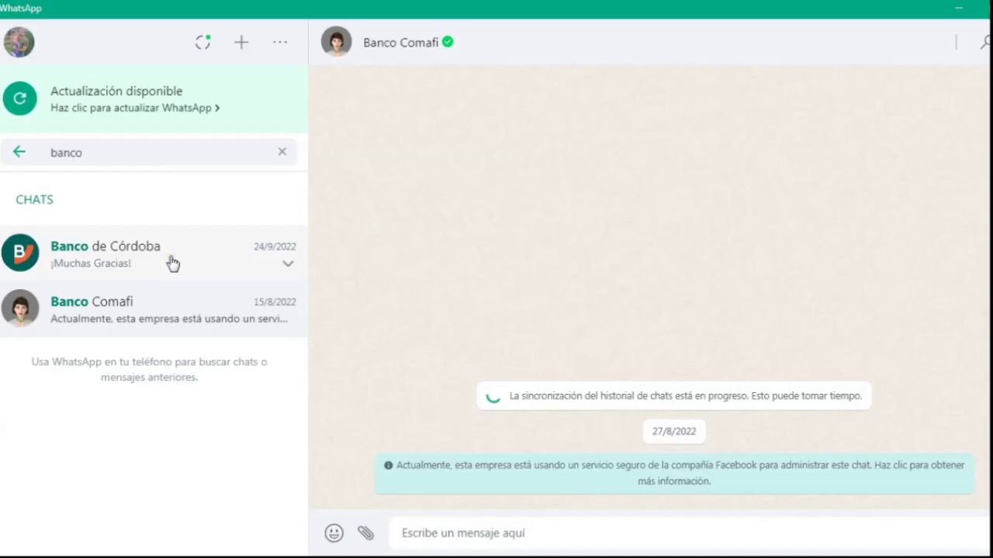
Open the Banco de Córdoba chat in WhatsApp, then return to the VBA editor with Alt+F11
{"action": "left_click", "coordinate": [173, 264]}
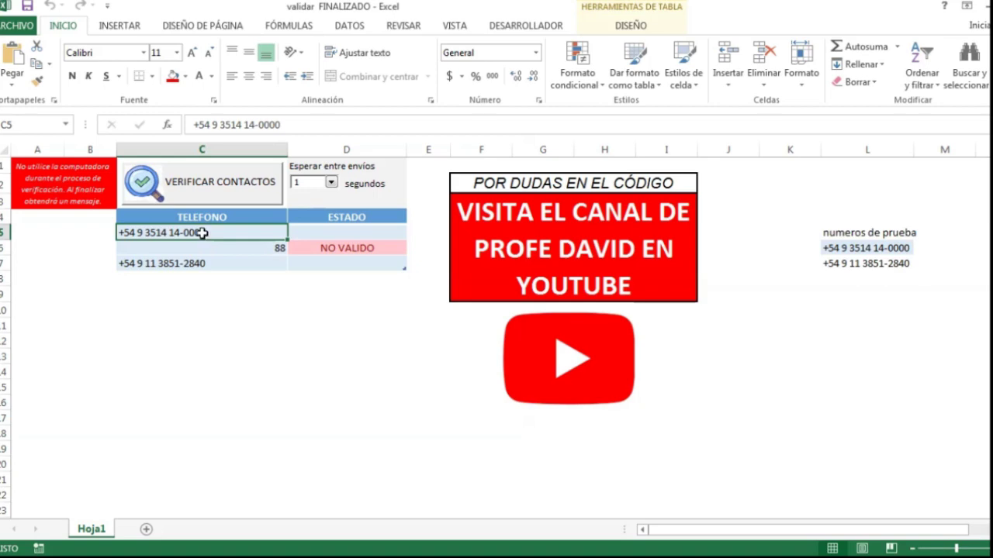
{"action": "key", "text": "alt+F11"}
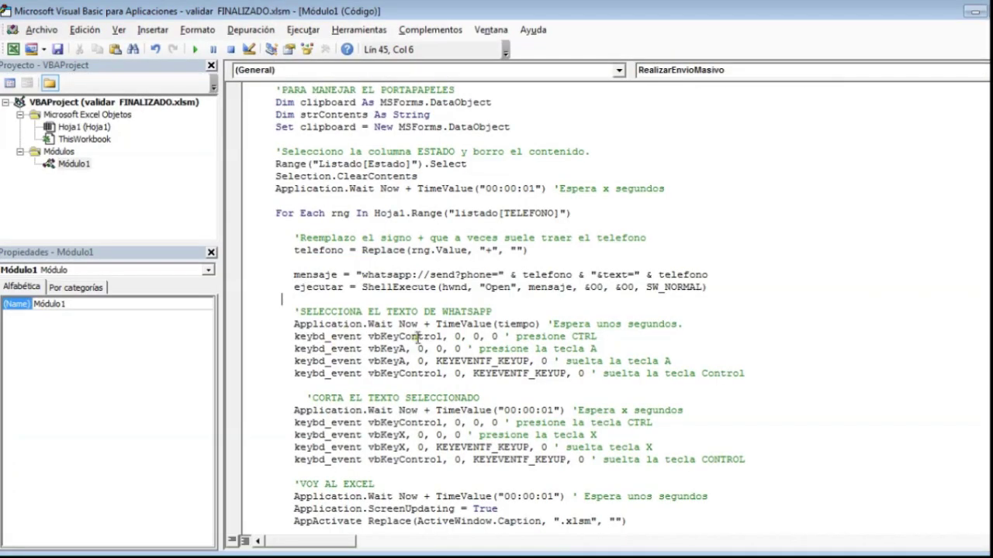
Highlight the "&text=" & telefono part of the mensaje line
{"action": "mouse_move", "coordinate": [708, 275]}
{"action": "left_mouse_down"}
{"action": "mouse_move", "coordinate": [593, 275]}
{"action": "mouse_move", "coordinate": [602, 274]}
{"action": "left_mouse_up"}
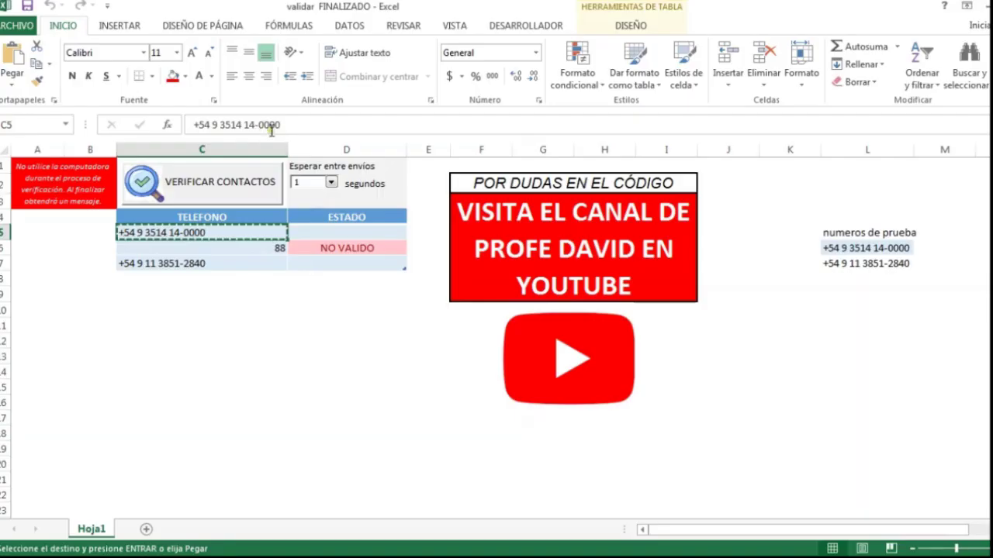
Copy the phone number from cell C5 and paste it into the WhatsApp message box
{"action": "left_click_drag", "start_coordinate": [296, 128], "coordinate": [260, 130]}
{"action": "right_click", "coordinate": [207, 127]}
{"action": "left_click", "coordinate": [246, 153]}
{"action": "key", "text": "alt+Tab"}
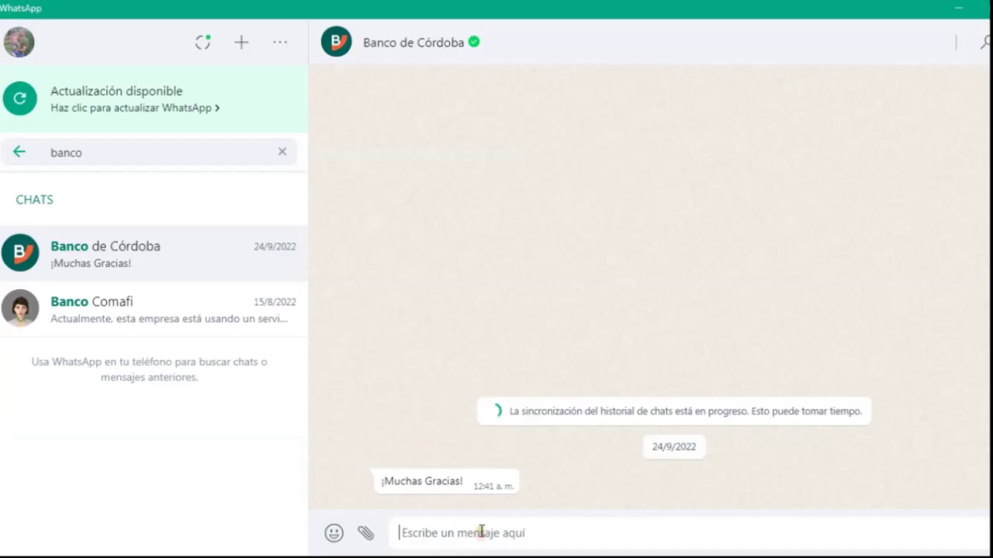
{"action": "key", "text": "ctrl+v"}
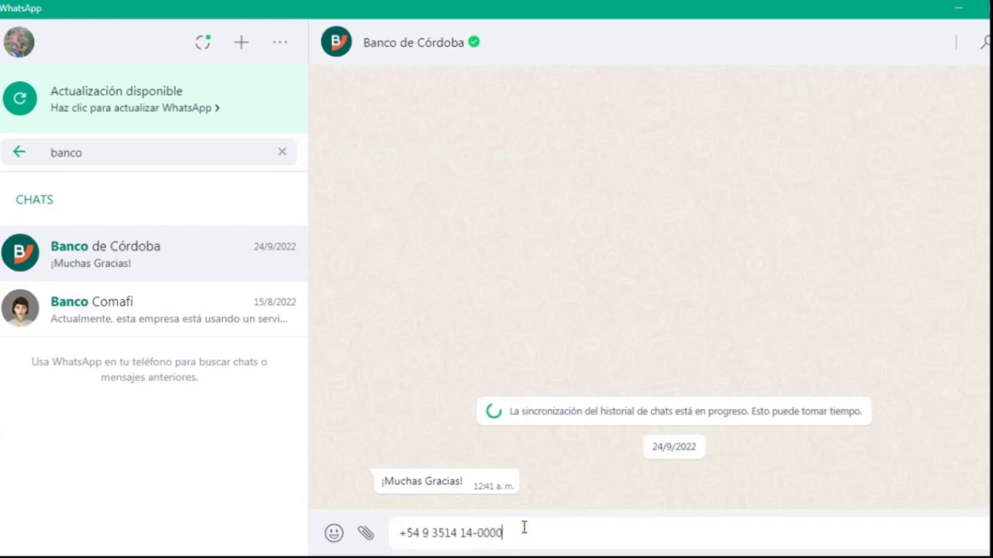
Cut the pasted number back out of the message box
{"action": "left_click_drag", "start_coordinate": [513, 533], "coordinate": [391, 537]}
{"action": "right_click", "coordinate": [416, 526]}
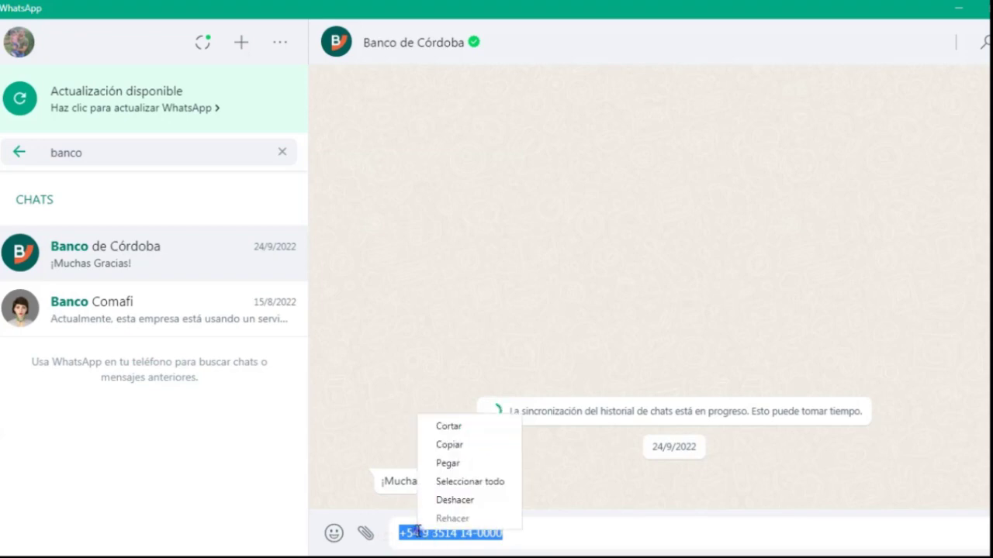
{"action": "left_click", "coordinate": [463, 432]}
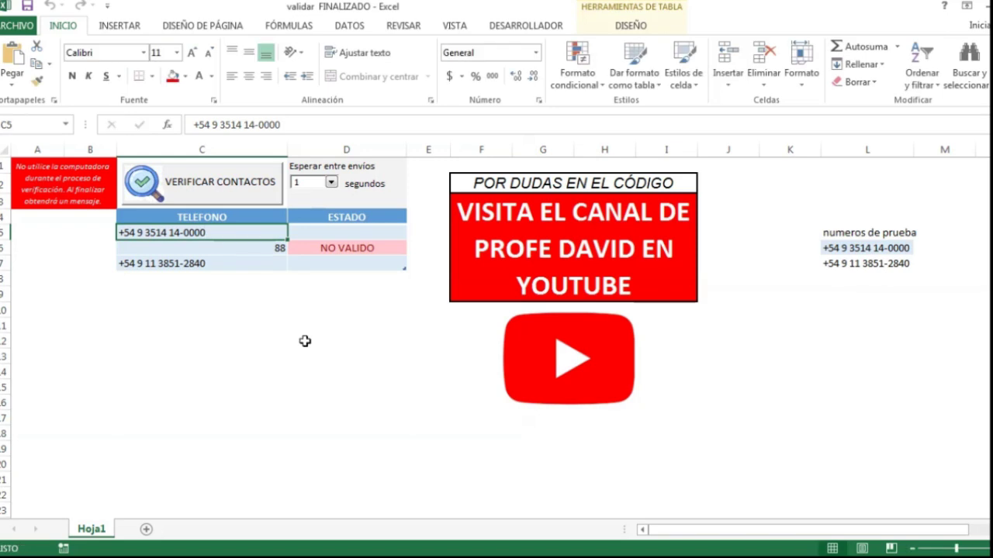
{"action": "left_click", "coordinate": [267, 321]}
{"action": "left_click", "coordinate": [240, 235]}
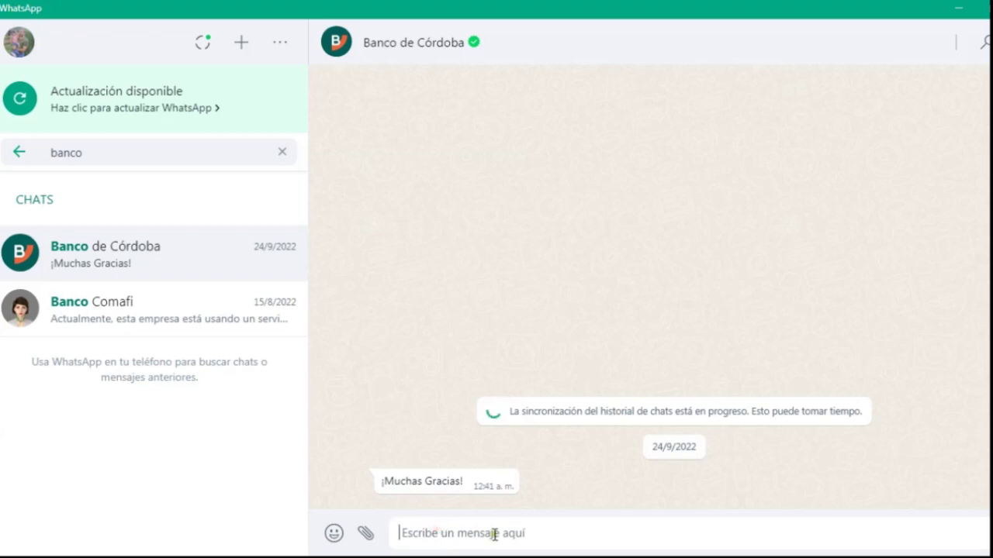
{"action": "left_click", "coordinate": [459, 533]}
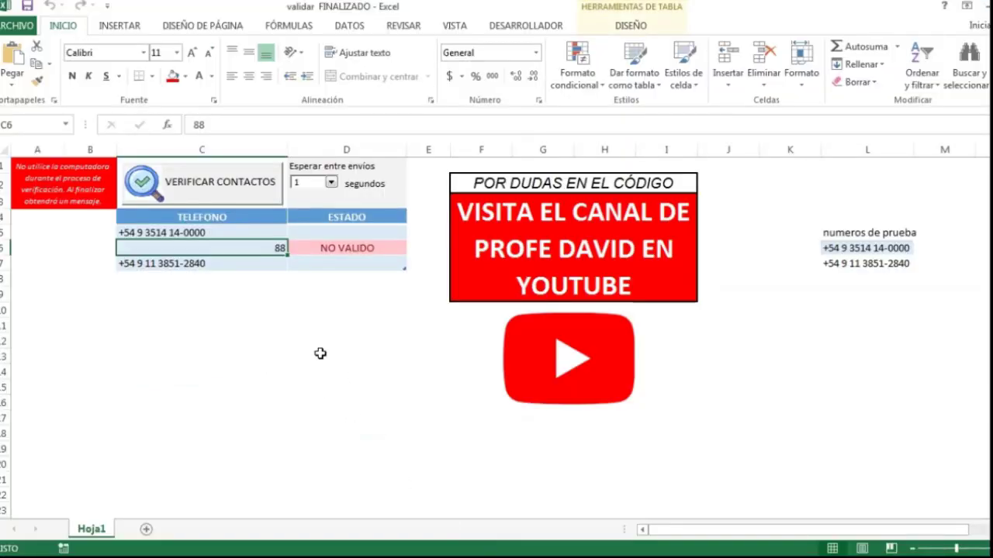
{"action": "left_click", "coordinate": [266, 244]}
{"action": "left_click", "coordinate": [372, 246]}
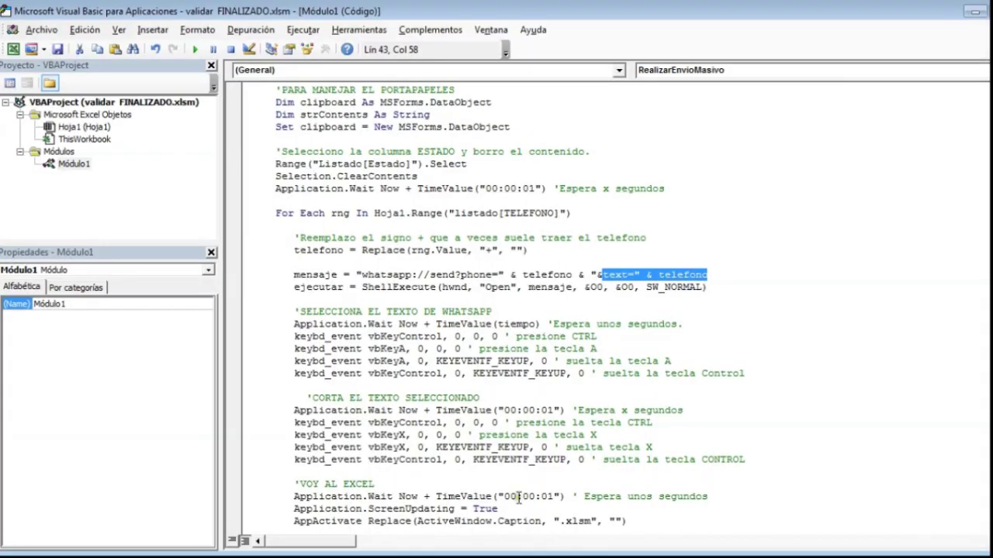
Scroll down through the Módulo1 code, then click cell D12 below the Excel table
{"action": "scroll", "coordinate": [449, 320], "scroll_direction": "down", "scroll_amount": 2}
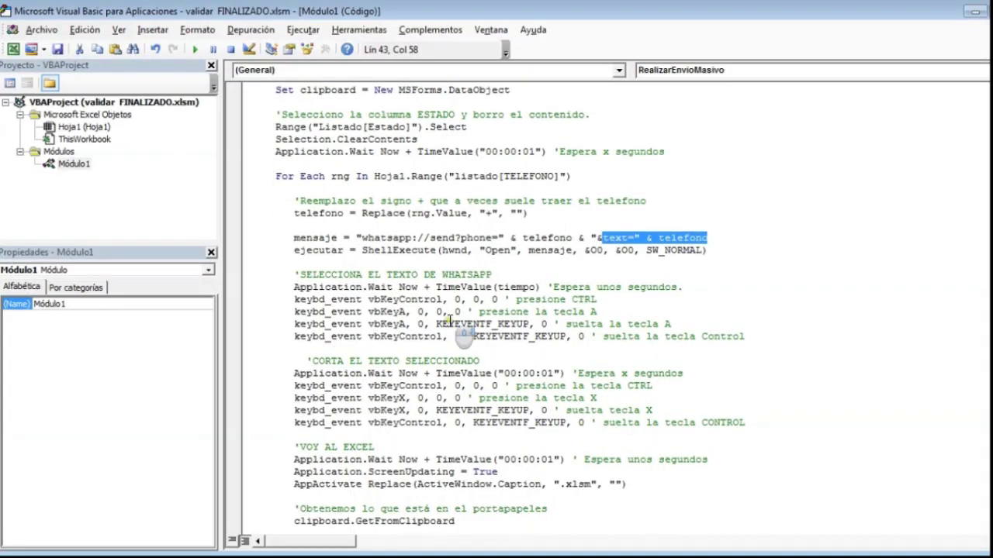
{"action": "scroll", "coordinate": [449, 321], "scroll_direction": "down", "scroll_amount": 1}
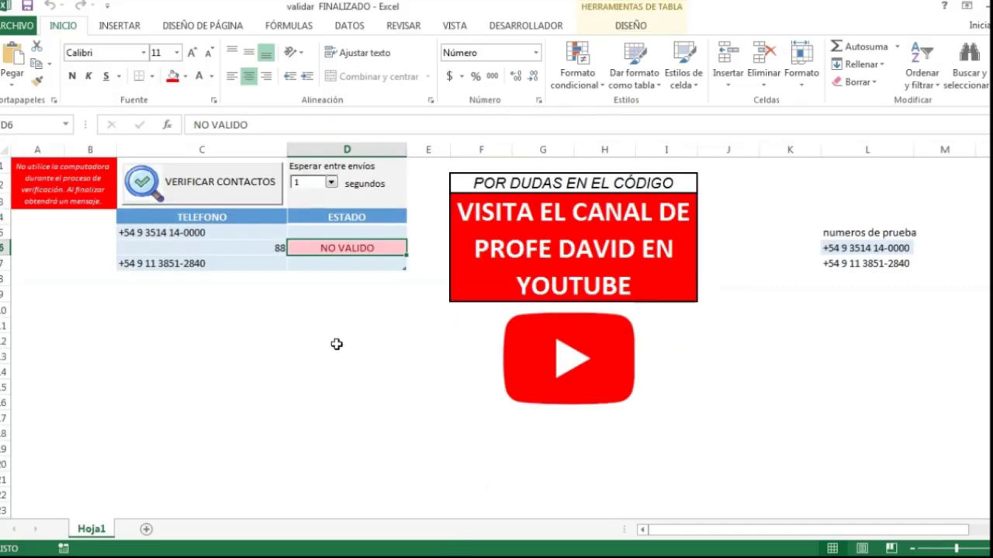
{"action": "left_click", "coordinate": [337, 344]}
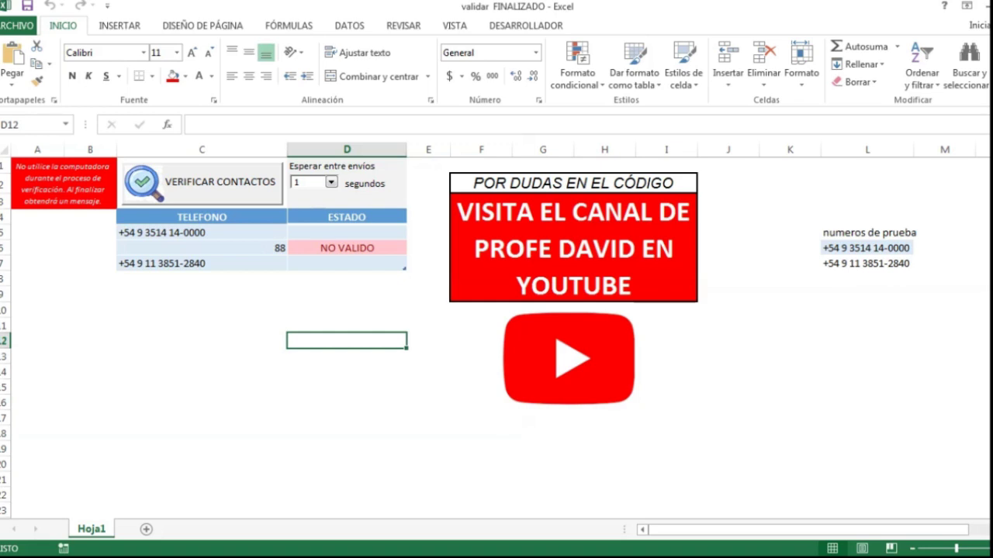
Select C5, then switch to the CONTACTOS workbook and click cell B8
{"action": "left_click", "coordinate": [205, 236]}
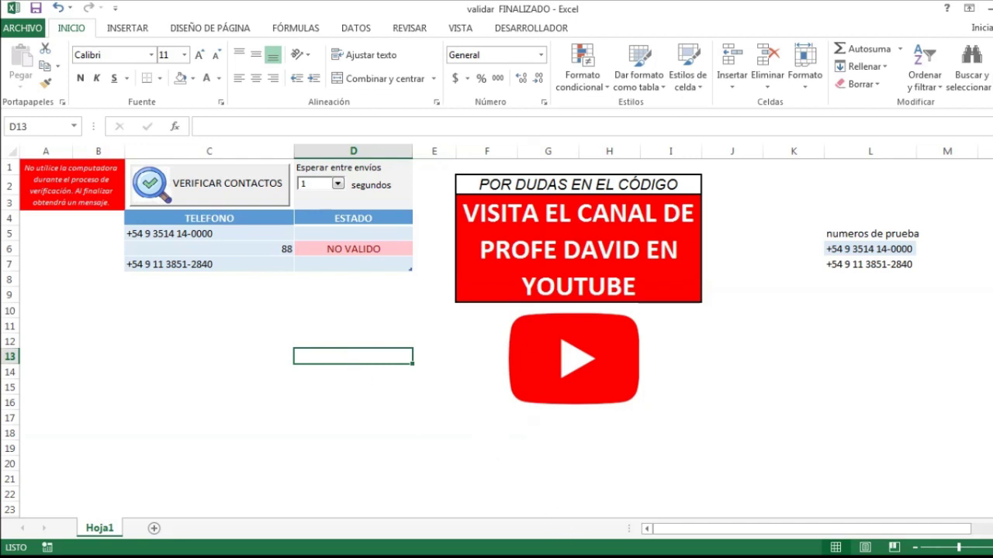
{"action": "key", "text": "alt+Tab"}
{"action": "left_click", "coordinate": [354, 291]}
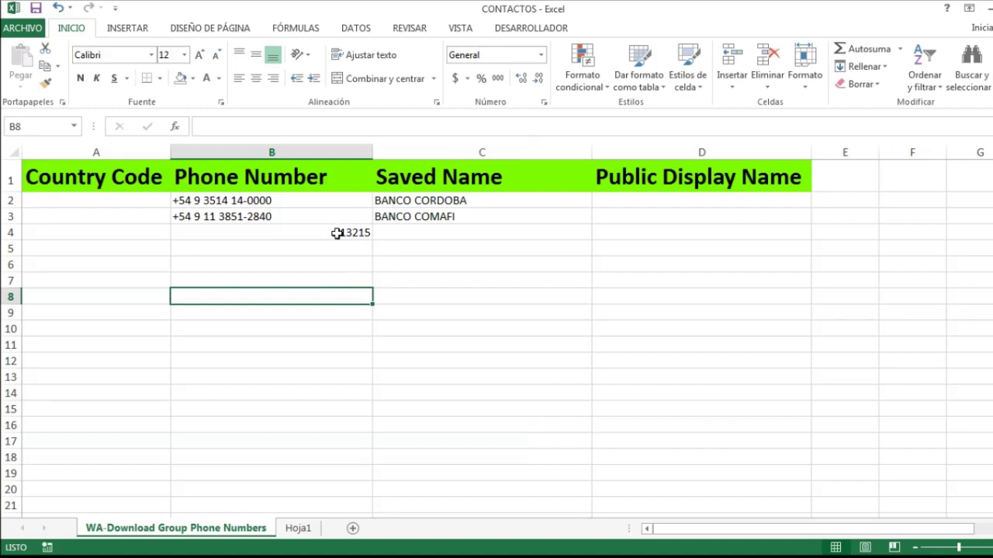
Copy the three phone numbers B2:B4 from the CONTACTOS sheet
{"action": "left_click_drag", "start_coordinate": [270, 201], "coordinate": [319, 406]}
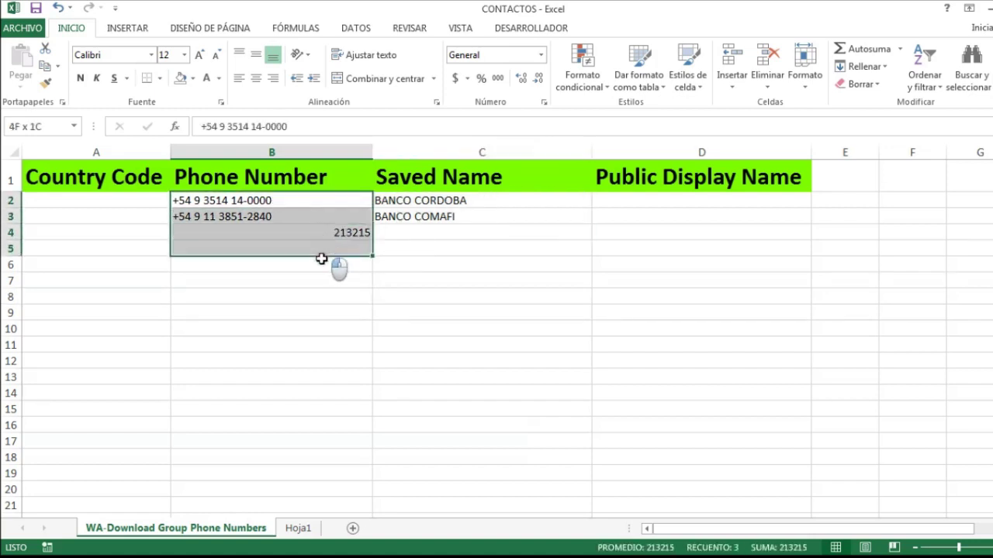
{"action": "left_click_drag", "start_coordinate": [319, 405], "coordinate": [331, 233]}
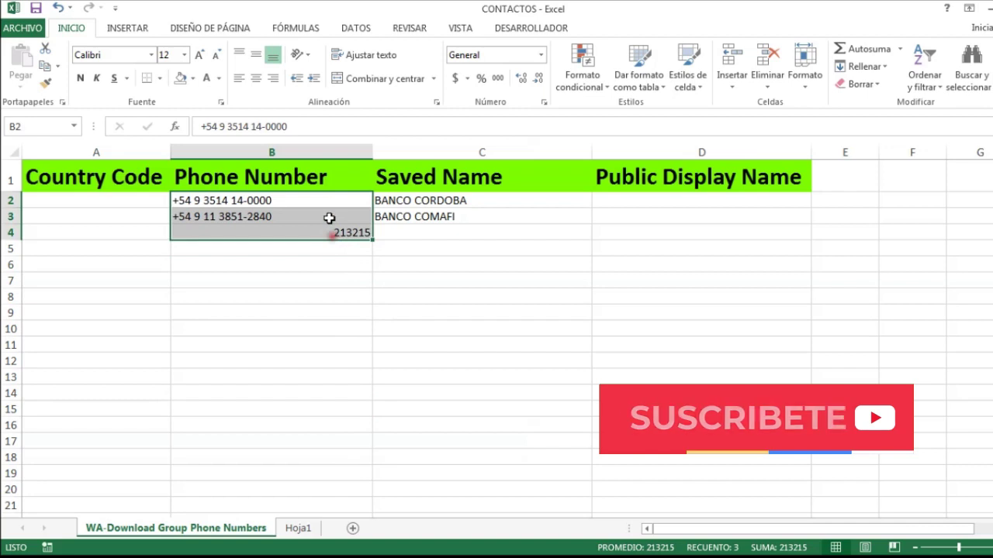
{"action": "right_click", "coordinate": [331, 221]}
{"action": "left_click", "coordinate": [368, 247]}
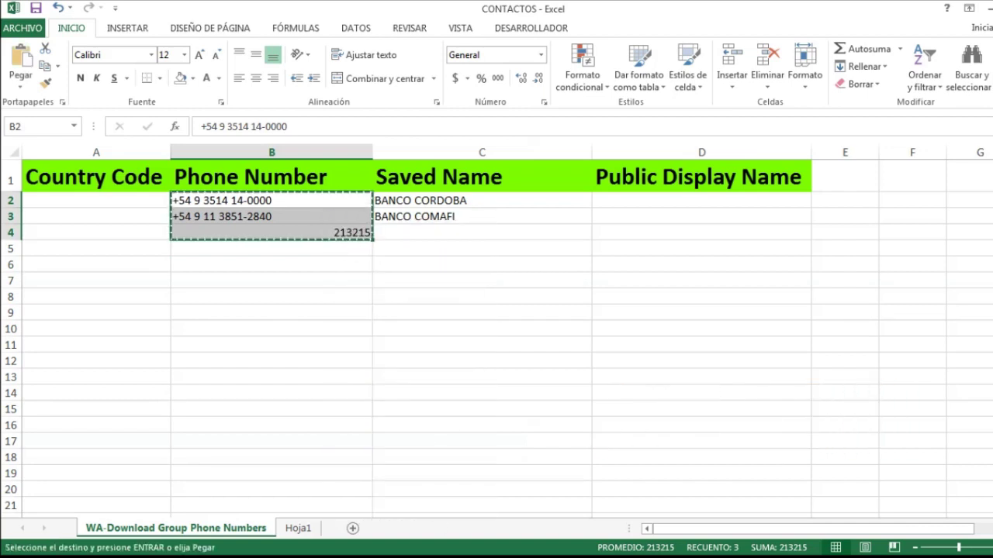
Paste them into the TELEFONO column starting at C5 of validar FINALIZADO
{"action": "right_click", "coordinate": [224, 231]}
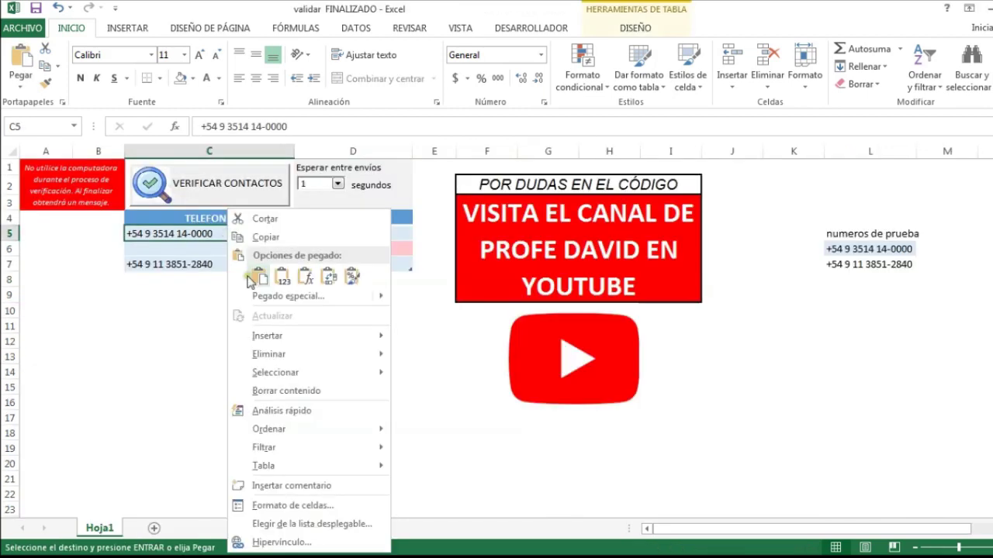
{"action": "left_click", "coordinate": [263, 280]}
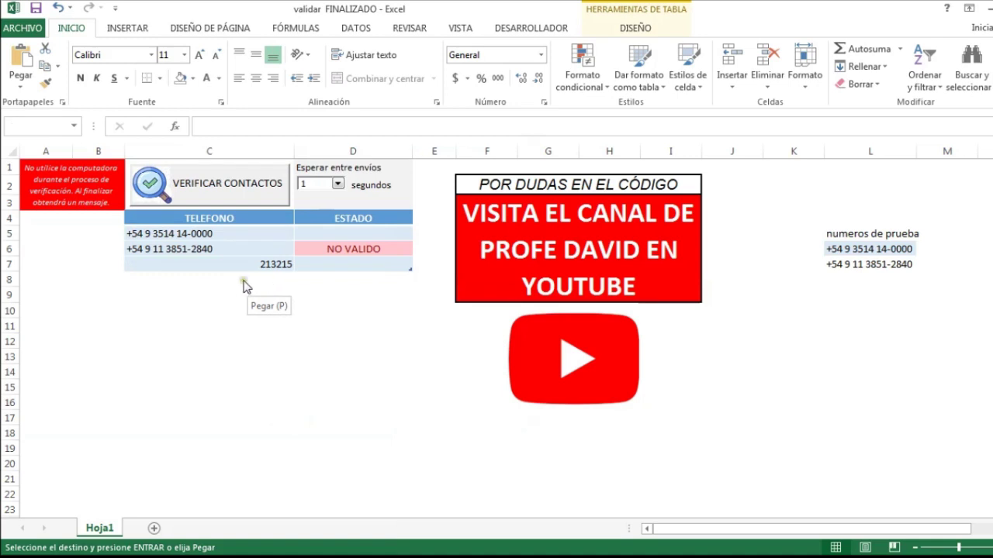
{"action": "left_click", "coordinate": [258, 277]}
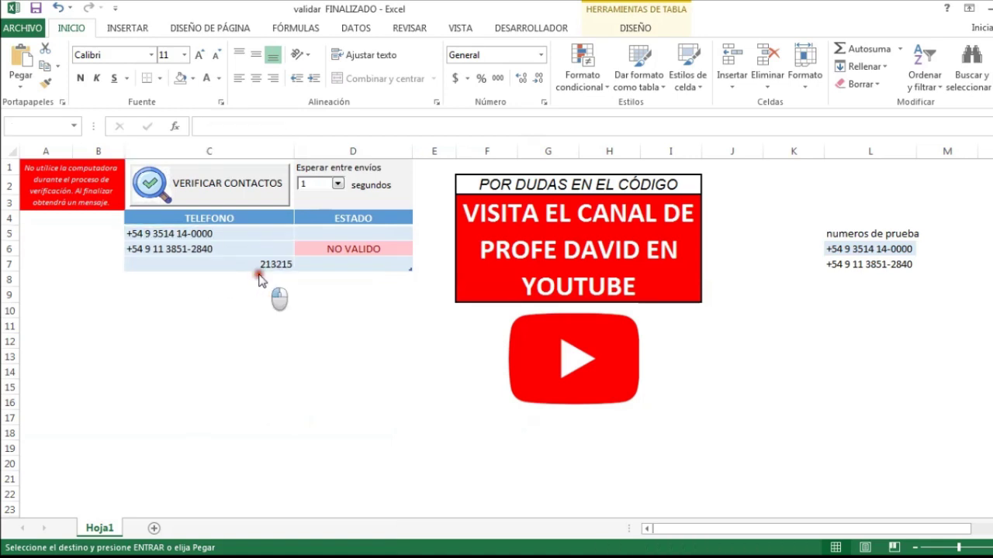
{"action": "left_click", "coordinate": [223, 298]}
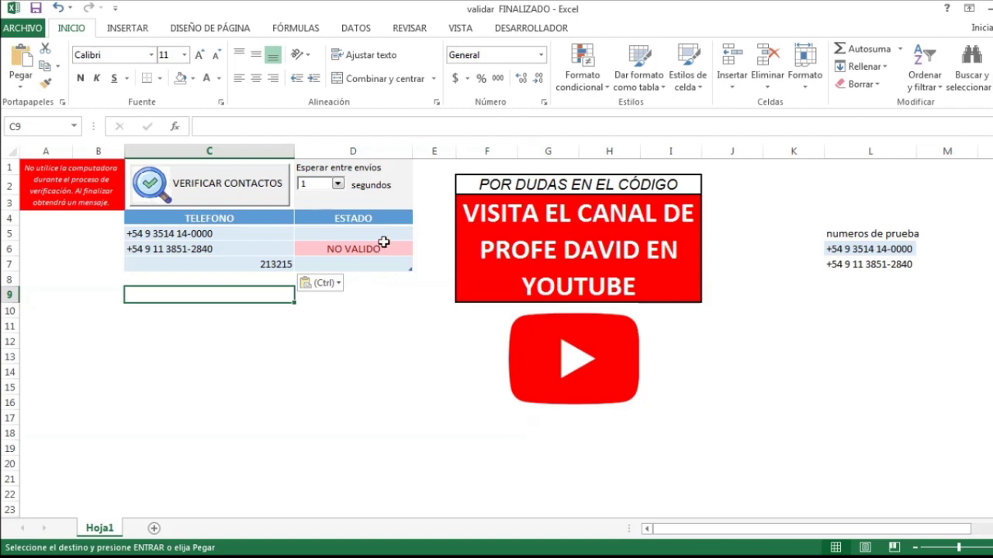
{"action": "left_click", "coordinate": [188, 230]}
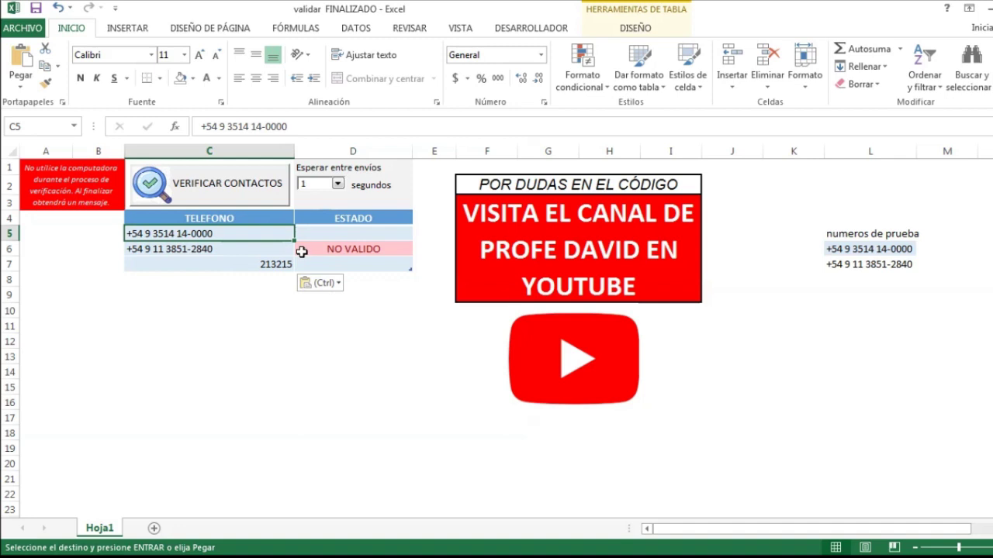
Run the VERIFICAR CONTACTOS macro and acknowledge the Comprobación finalizada message
{"action": "left_click", "coordinate": [246, 188]}
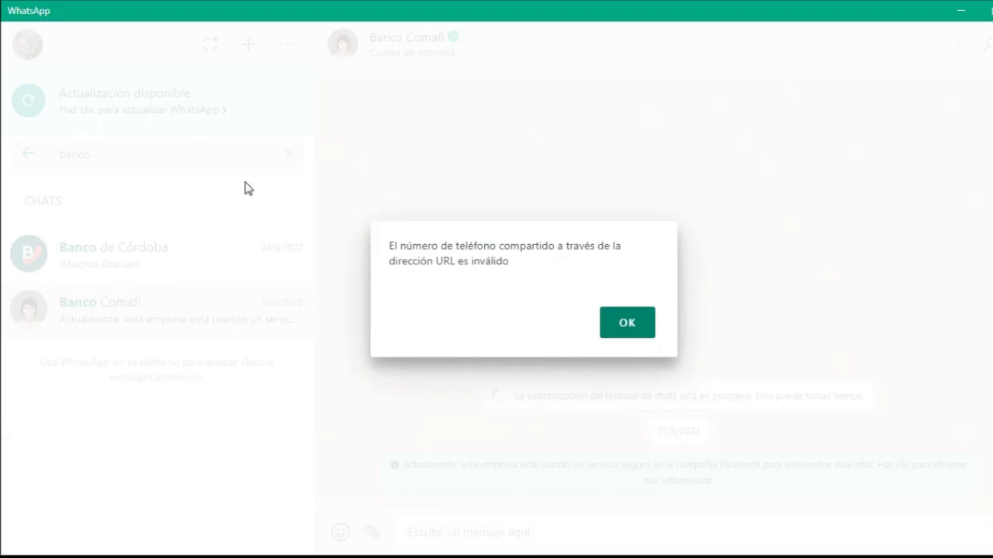
{"action": "left_click", "coordinate": [539, 336]}
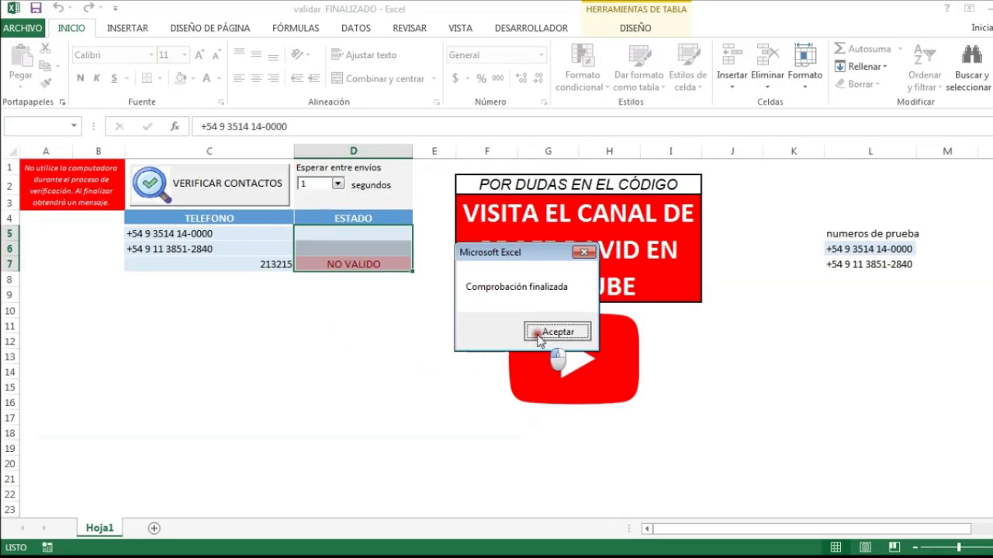
{"action": "left_click", "coordinate": [274, 313]}
Select the results table's TELEFONO header to prepare for sorting and filtering
{"action": "left_click", "coordinate": [256, 261]}
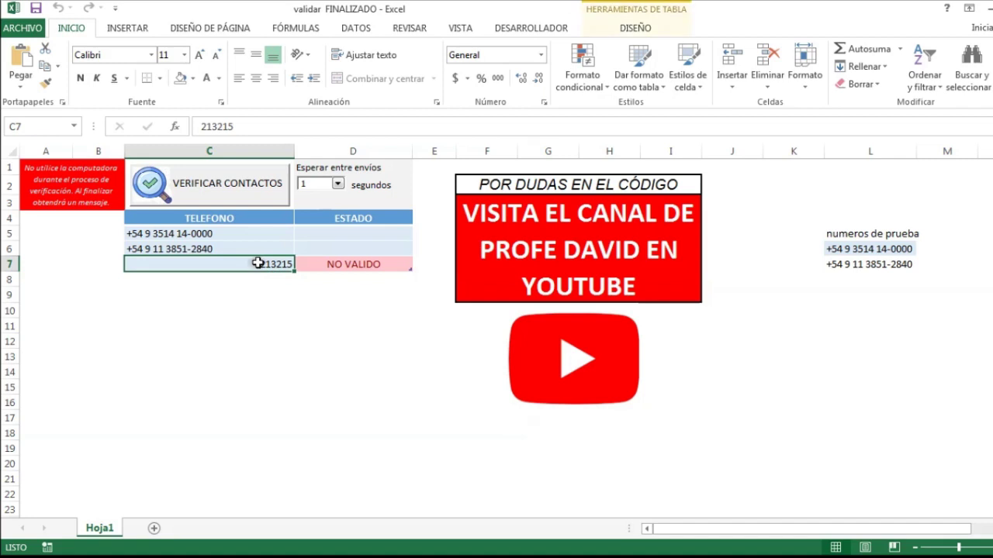
{"action": "left_click", "coordinate": [275, 218]}
{"action": "left_click", "coordinate": [356, 30]}
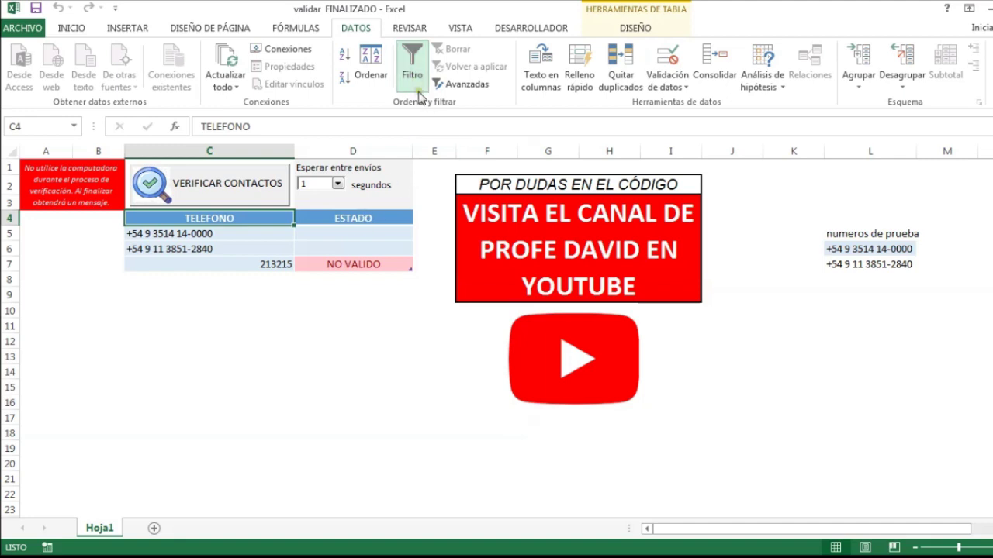
Enable the table's filter buttons and filter ESTADO to exclude NO VALIDO rows
{"action": "left_click", "coordinate": [636, 28]}
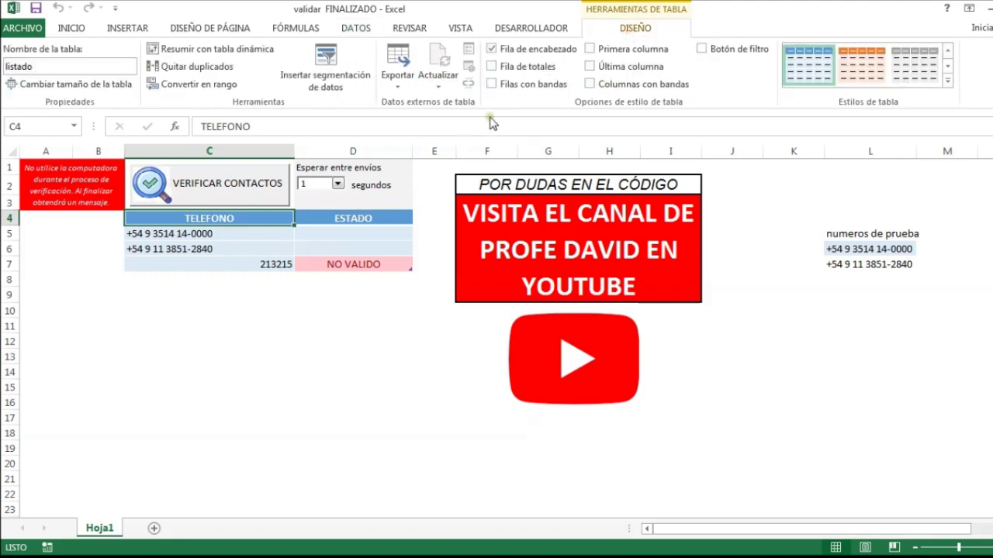
{"action": "left_click", "coordinate": [714, 49]}
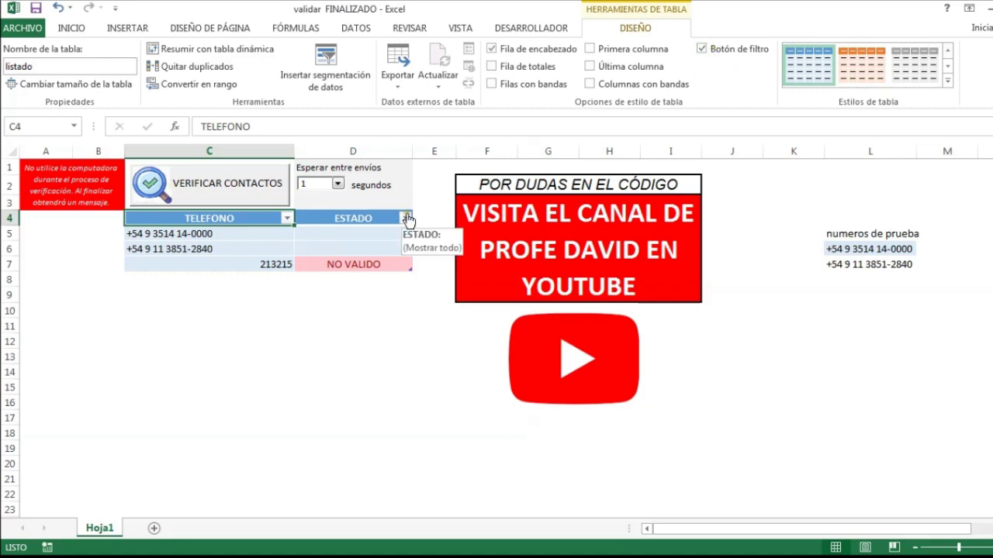
{"action": "left_click", "coordinate": [405, 218]}
{"action": "left_click", "coordinate": [253, 378]}
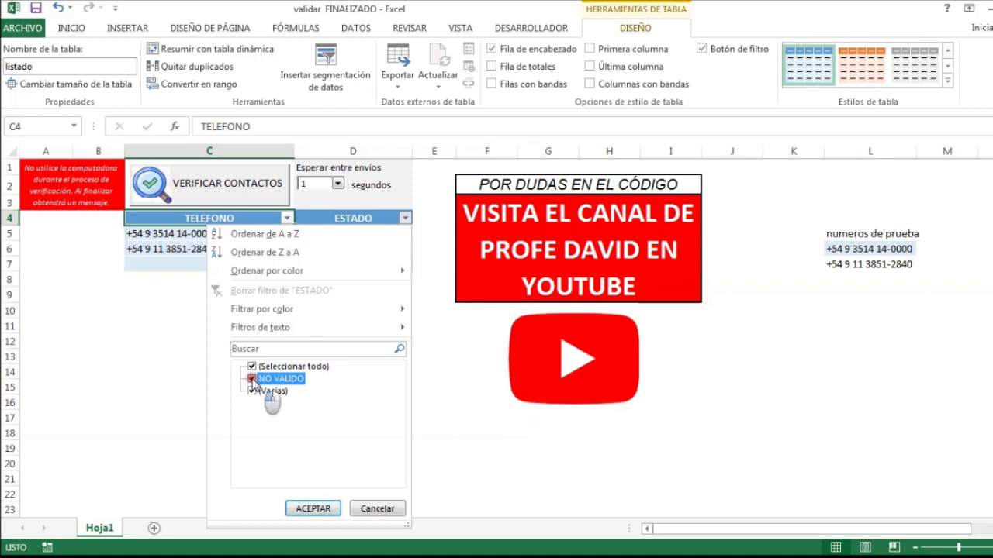
{"action": "left_click", "coordinate": [312, 509]}
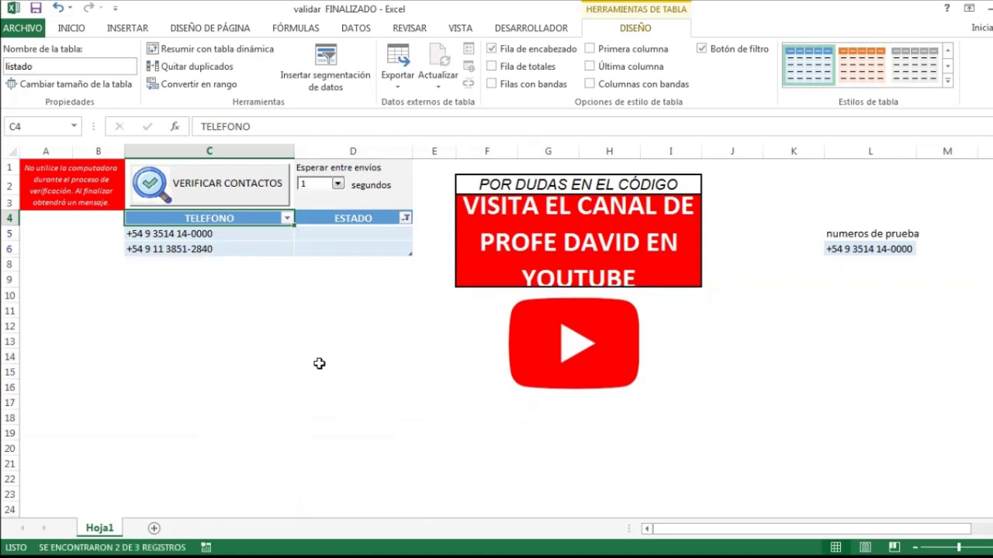
{"action": "left_click", "coordinate": [319, 363]}
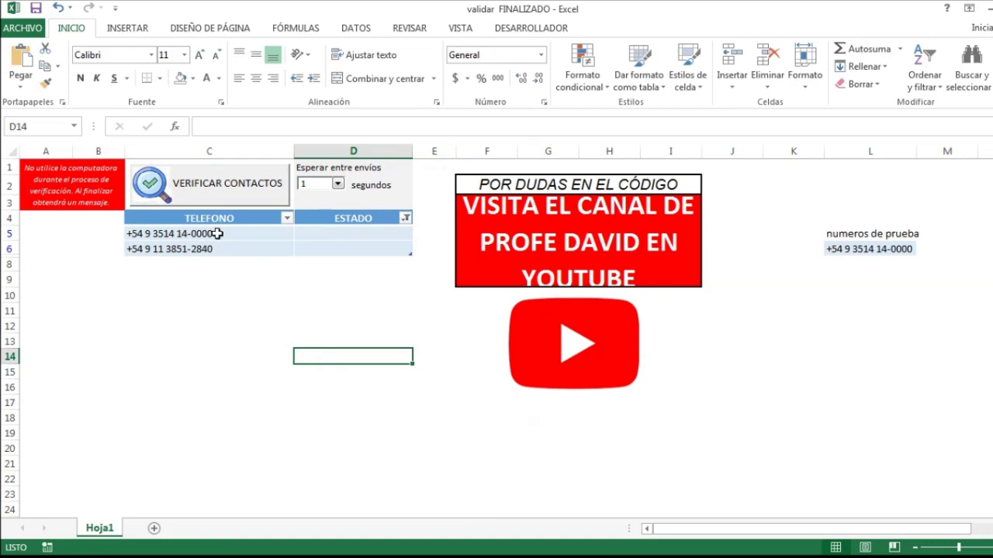
Copy the two remaining valid phone numbers in C5:C6
{"action": "left_click_drag", "start_coordinate": [211, 233], "coordinate": [206, 249]}
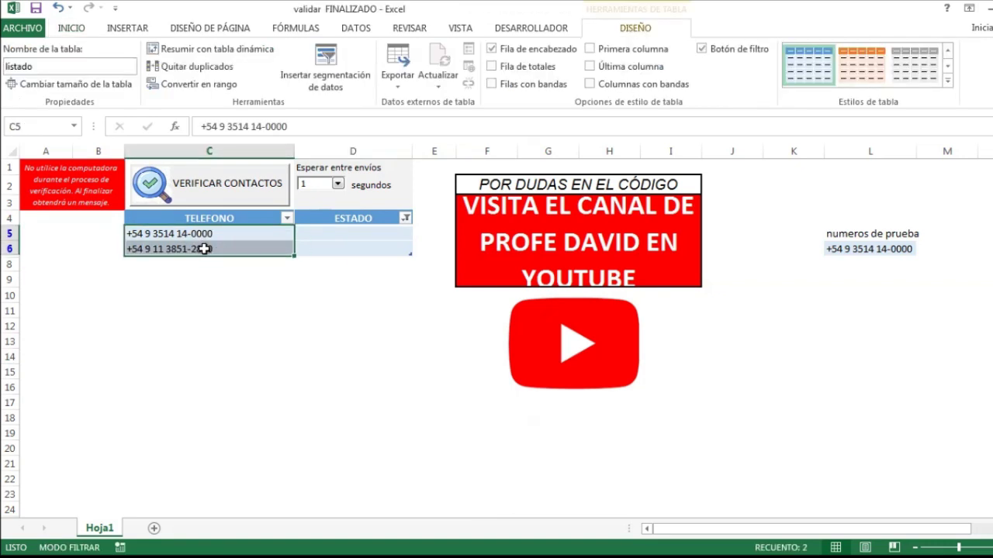
{"action": "right_click", "coordinate": [207, 248]}
{"action": "left_click", "coordinate": [243, 237]}
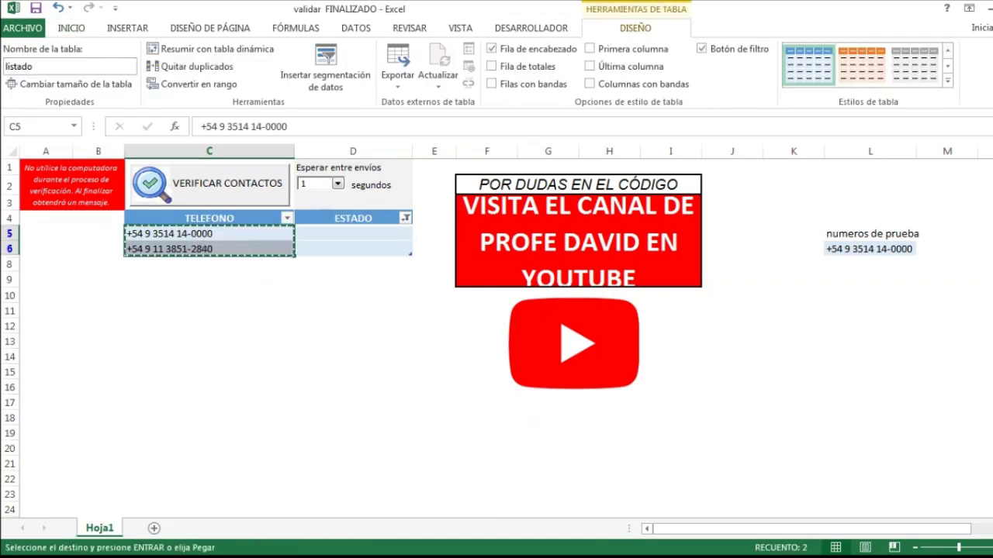
In CONTACTOS, clear the old Phone Number entries B2:B4 and select B2
{"action": "key", "text": "alt+Tab"}
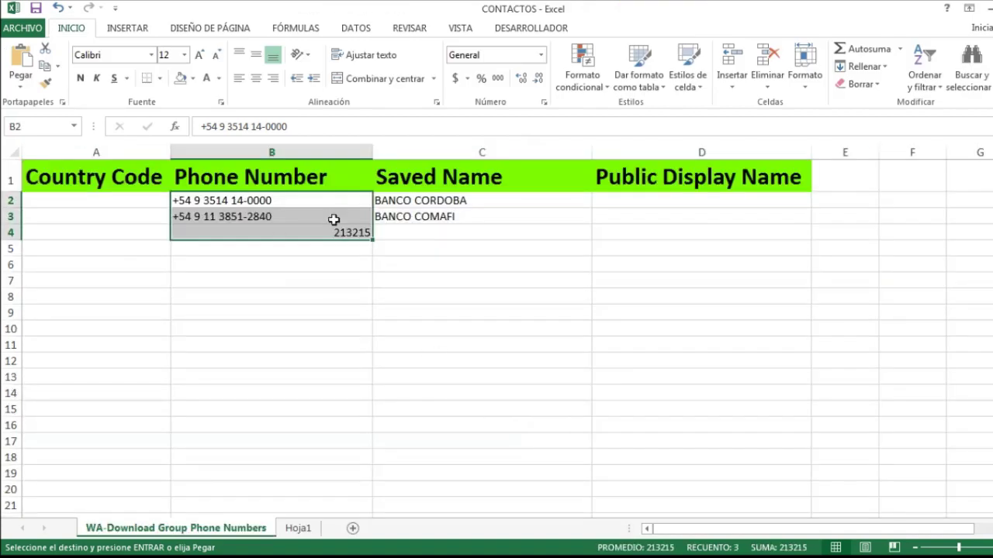
{"action": "left_click_drag", "start_coordinate": [248, 202], "coordinate": [254, 296]}
{"action": "key", "text": "Delete"}
{"action": "left_click", "coordinate": [257, 200]}
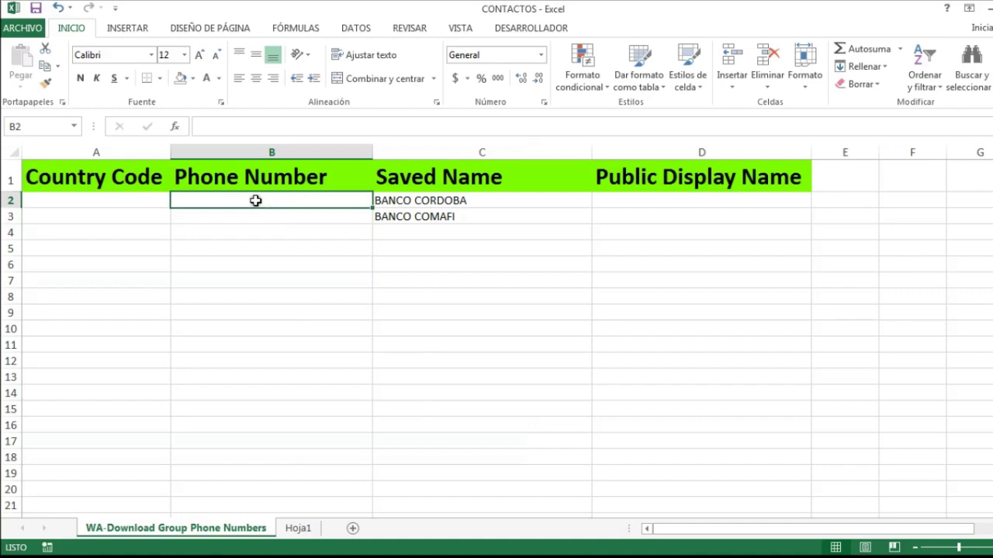
{"action": "right_click", "coordinate": [257, 201]}
Re-copy the two valid numbers from the validar FINALIZADO table
{"action": "key", "text": "Escape"}
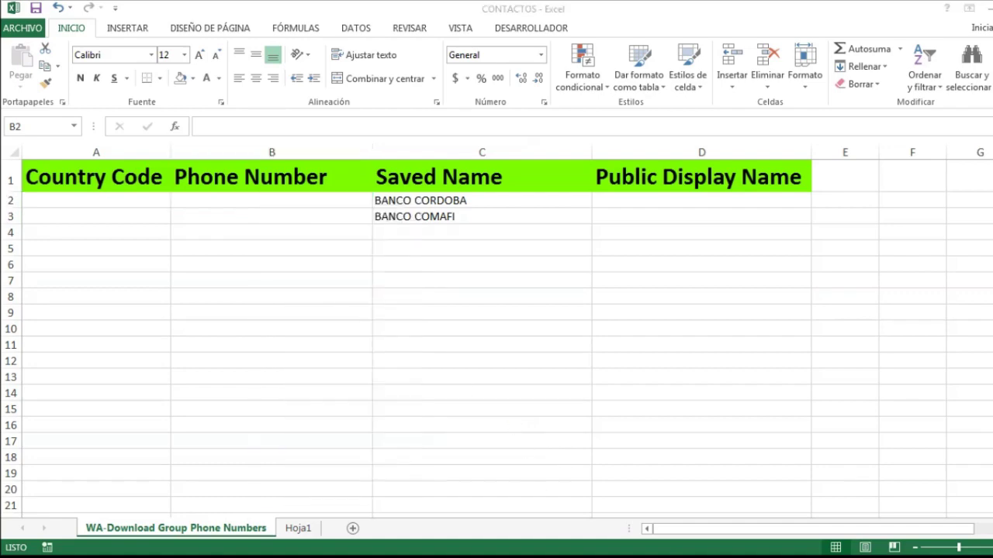
{"action": "key", "text": "alt+Tab"}
{"action": "right_click", "coordinate": [279, 246]}
{"action": "left_click", "coordinate": [309, 238]}
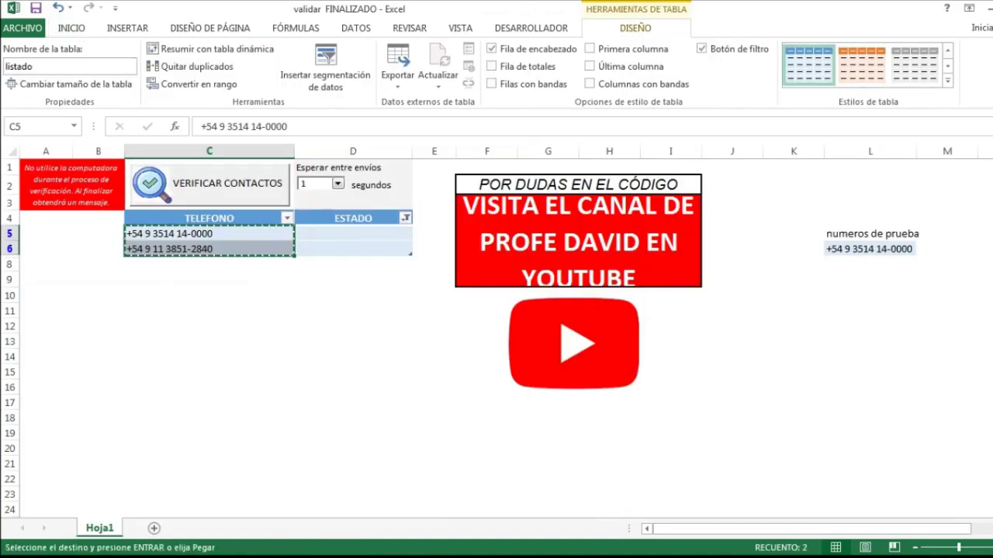
Paste the two valid numbers into CONTACTOS starting at B2
{"action": "key", "text": "alt+Tab"}
{"action": "left_click", "coordinate": [240, 202]}
{"action": "right_click", "coordinate": [239, 203]}
{"action": "left_click", "coordinate": [272, 267]}
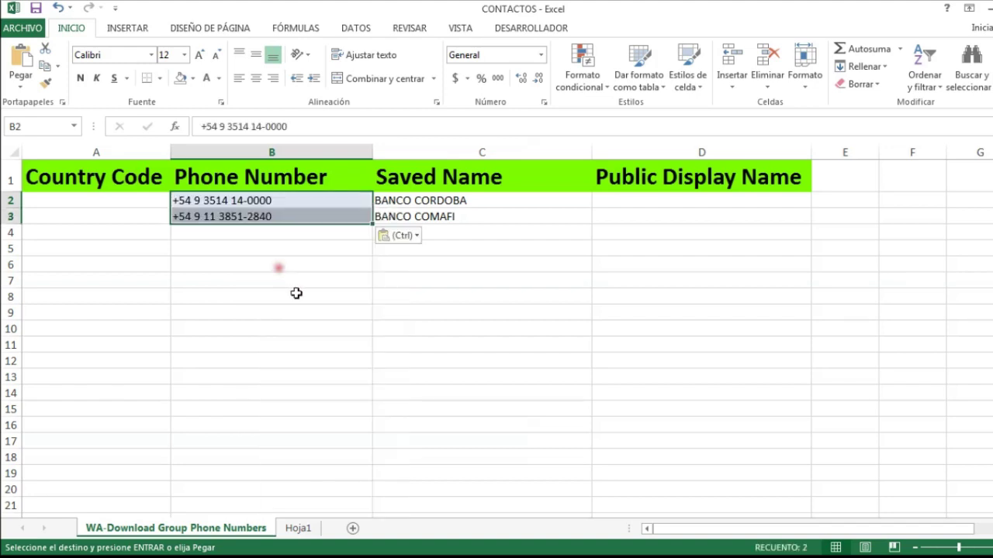
{"action": "left_click", "coordinate": [330, 315]}
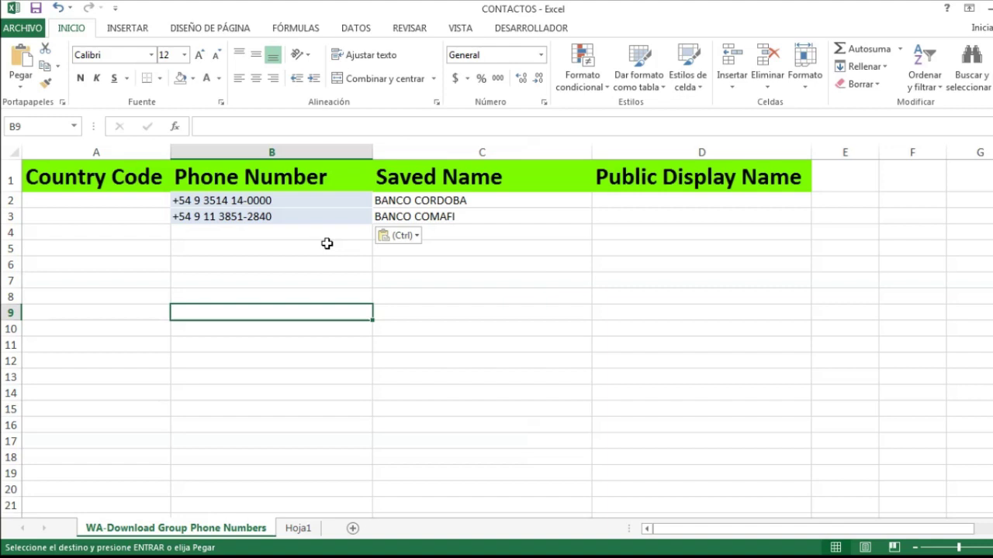
{"action": "key", "text": "alt+Tab"}
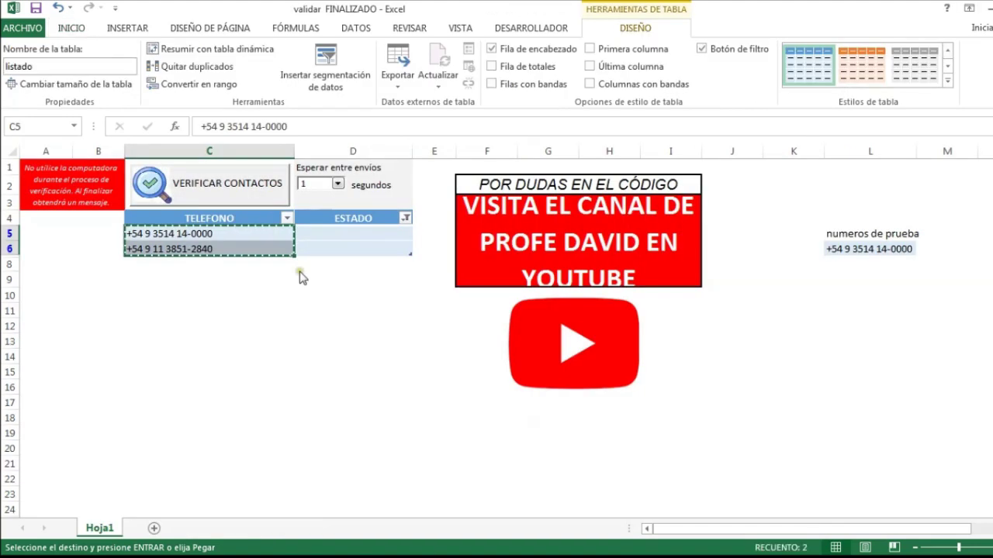
{"action": "left_click", "coordinate": [278, 297]}
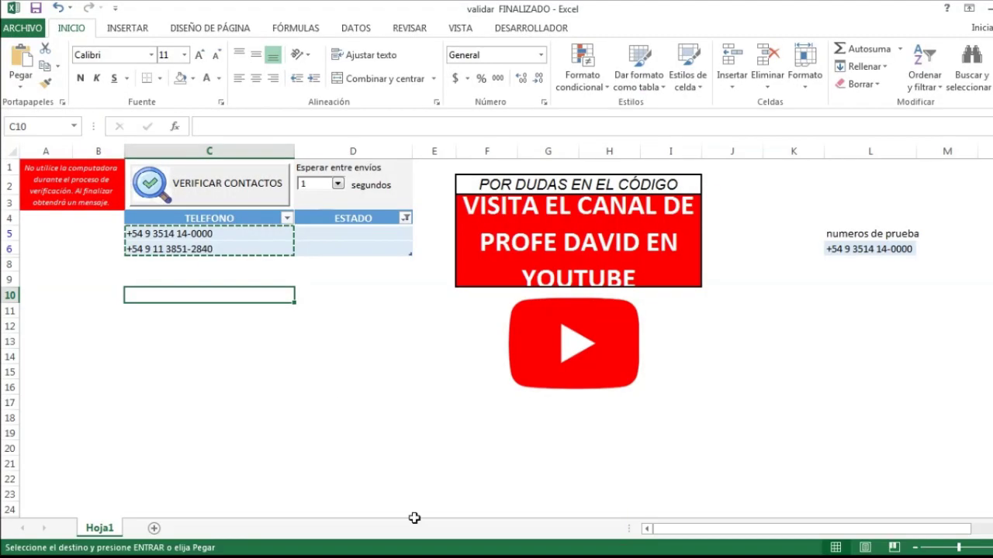
{"action": "left_click", "coordinate": [254, 339]}
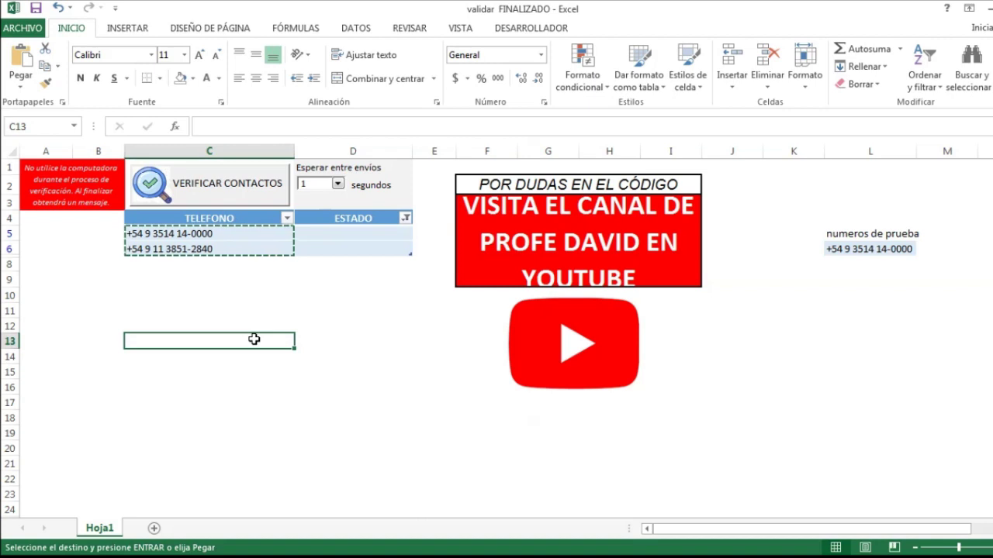